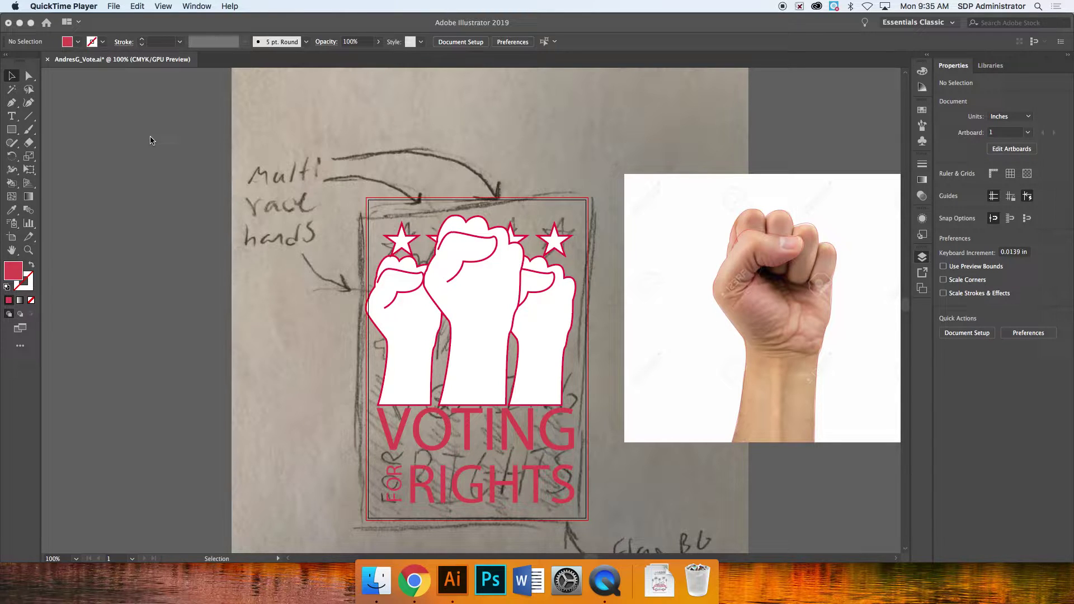
Step: Bring Illustrator forward and choose the Live Paint Bucket from the Shape Builder flyout
left_click(12, 210)
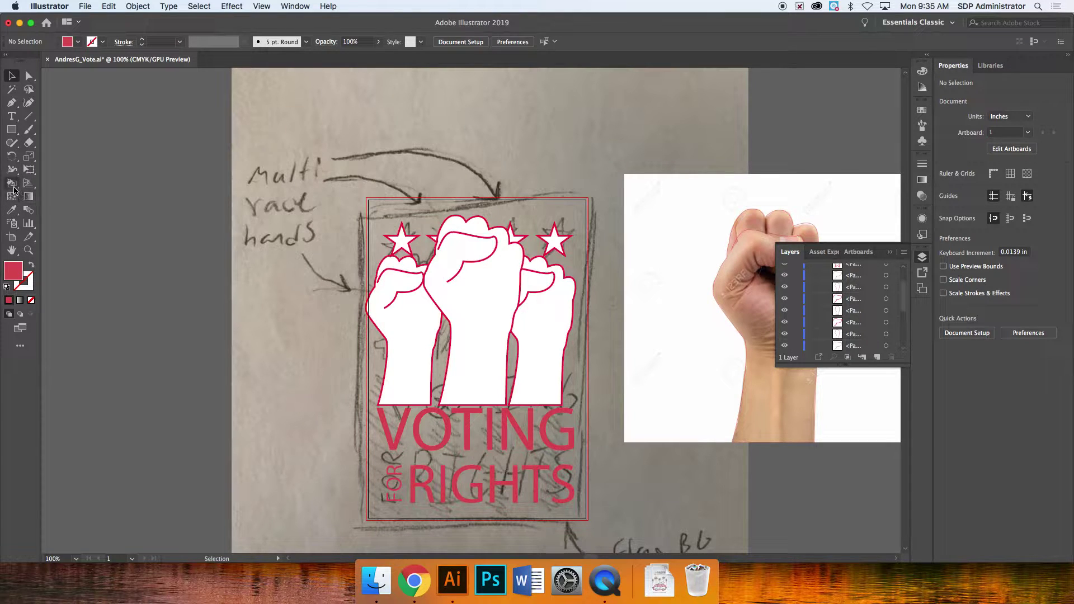
left_click(13, 190)
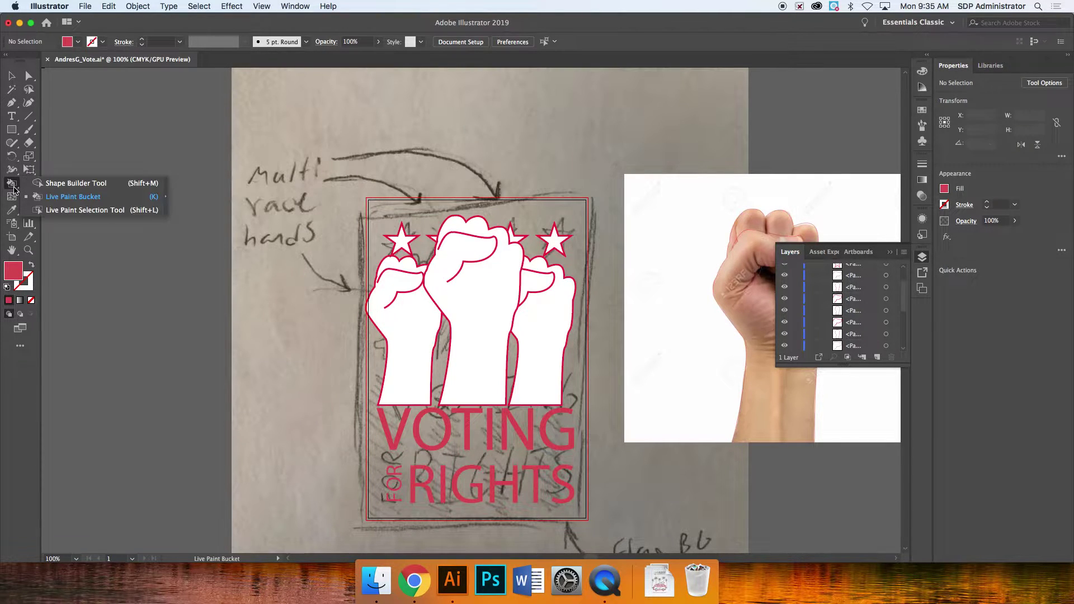
left_click(64, 200)
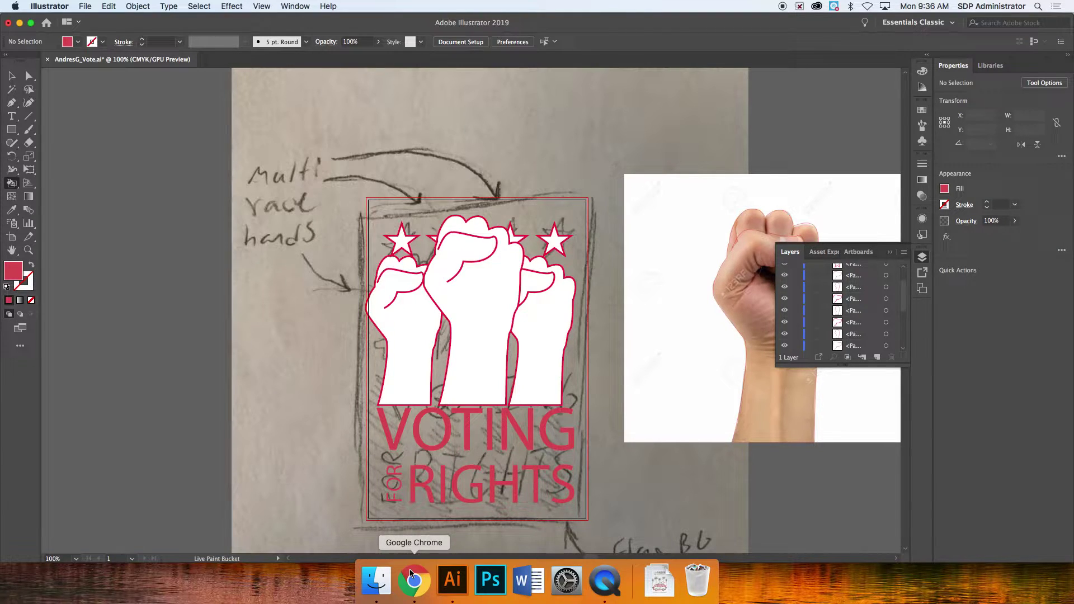
Step: In Google Images for 'color Palette red white and blue', copy the #388FE2/#F1F1F1/#D6464F palette image
left_click(414, 584)
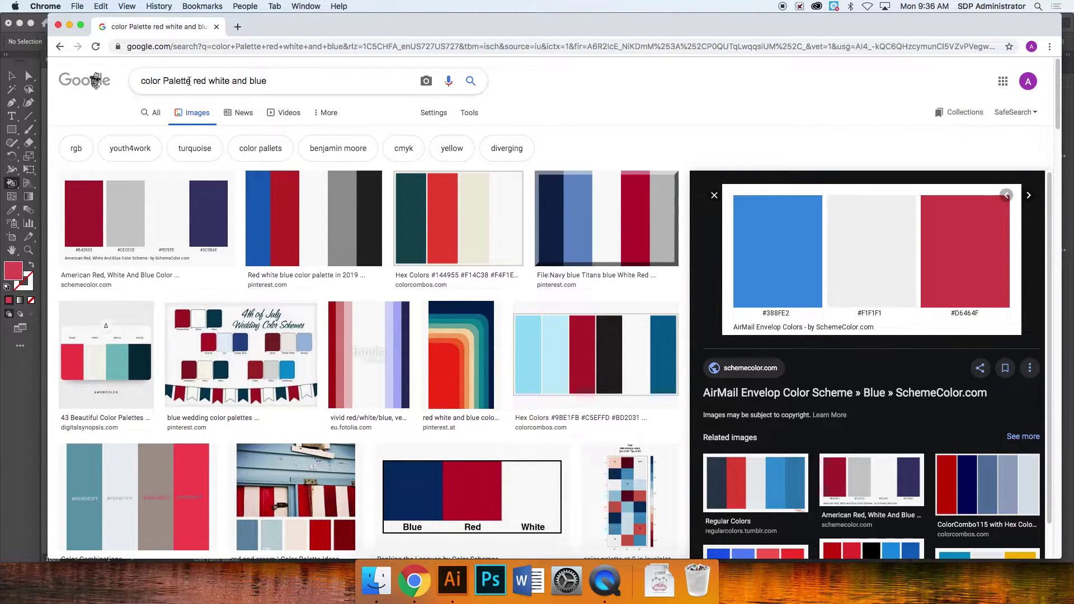
scroll(189, 81, "down", 3)
scroll(188, 81, "up", 3)
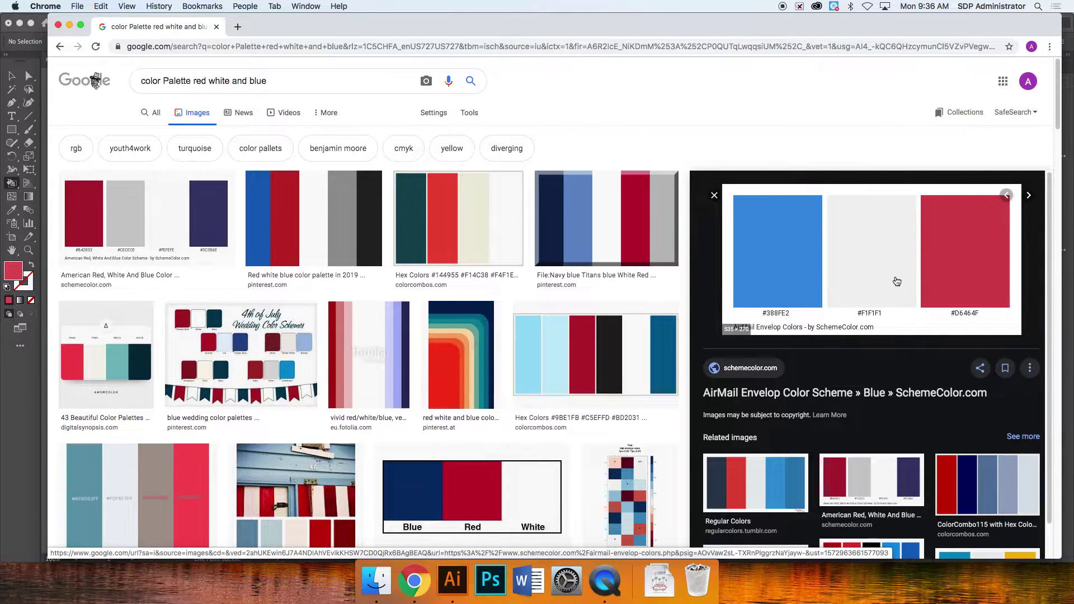
right_click(896, 279)
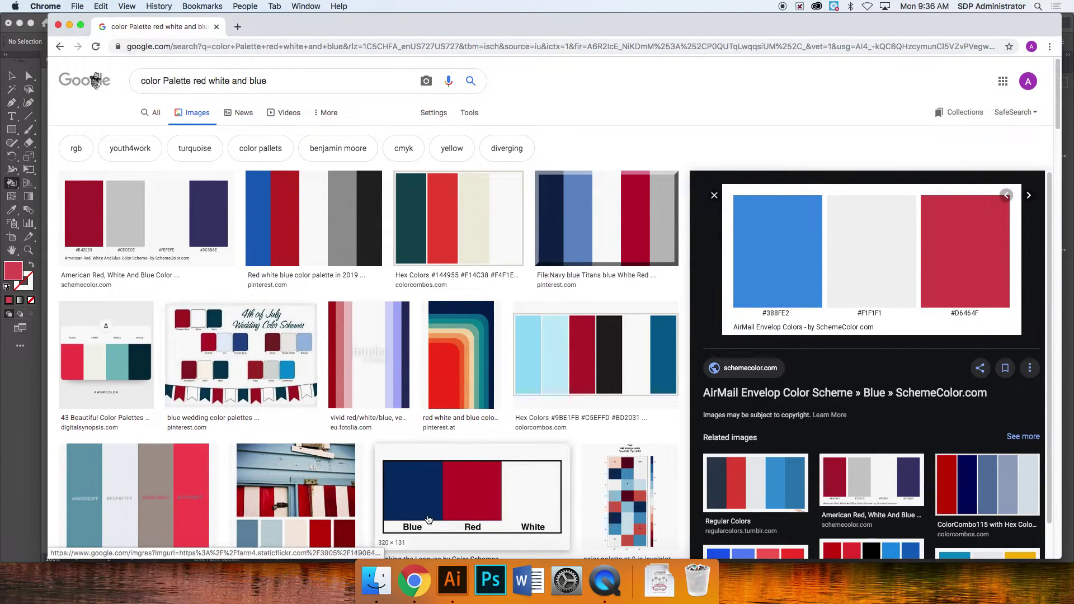
Step: Paste the palette image into Illustrator and move it left of the artboard
left_click(452, 580)
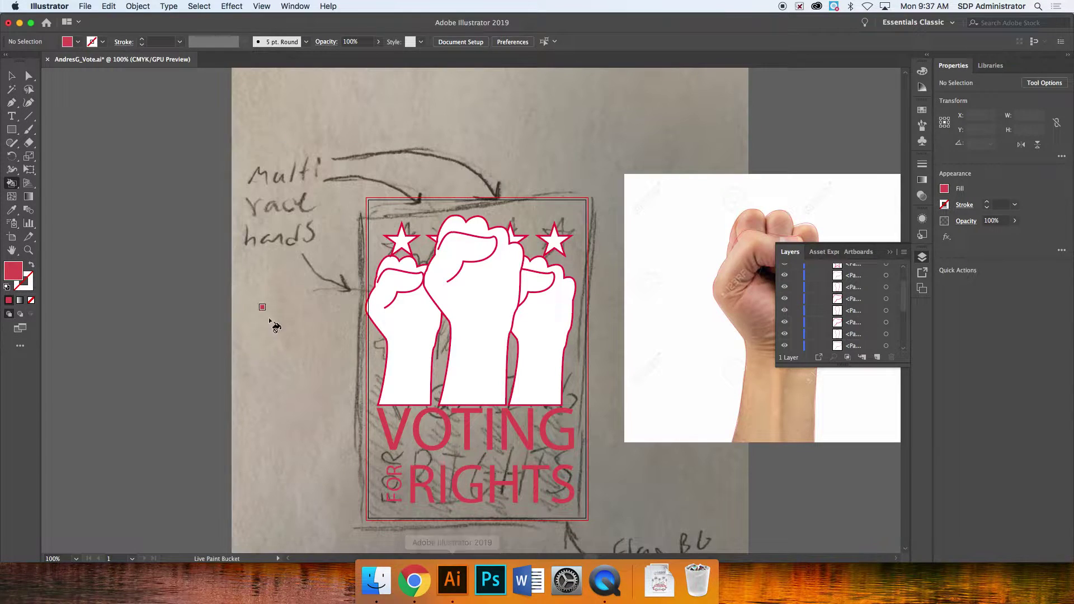
left_click(109, 6)
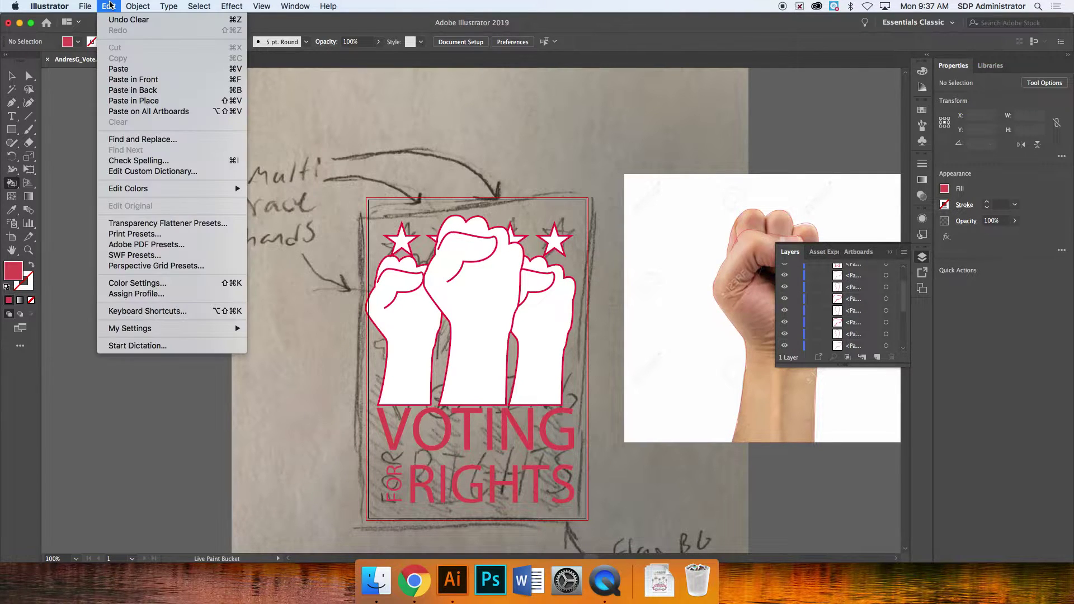
left_click(127, 70)
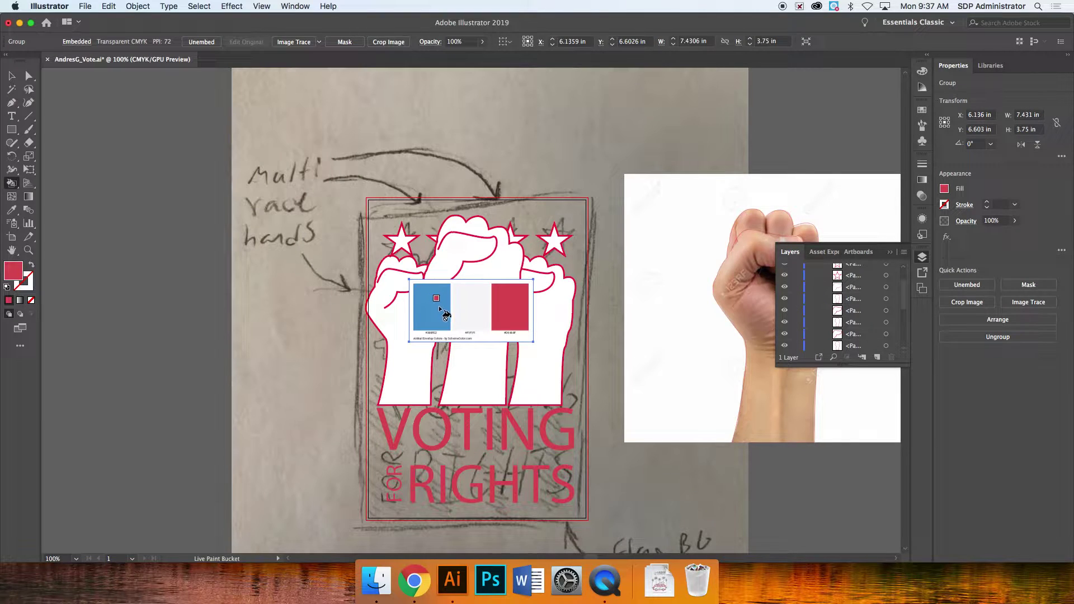
left_click(11, 75)
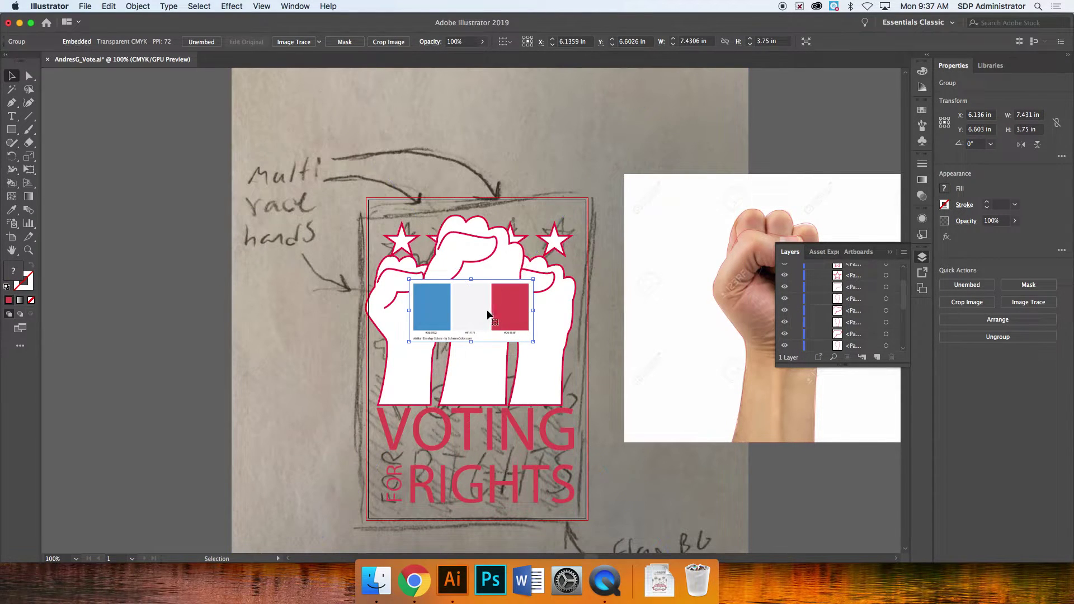
left_click_drag(487, 314, 298, 305)
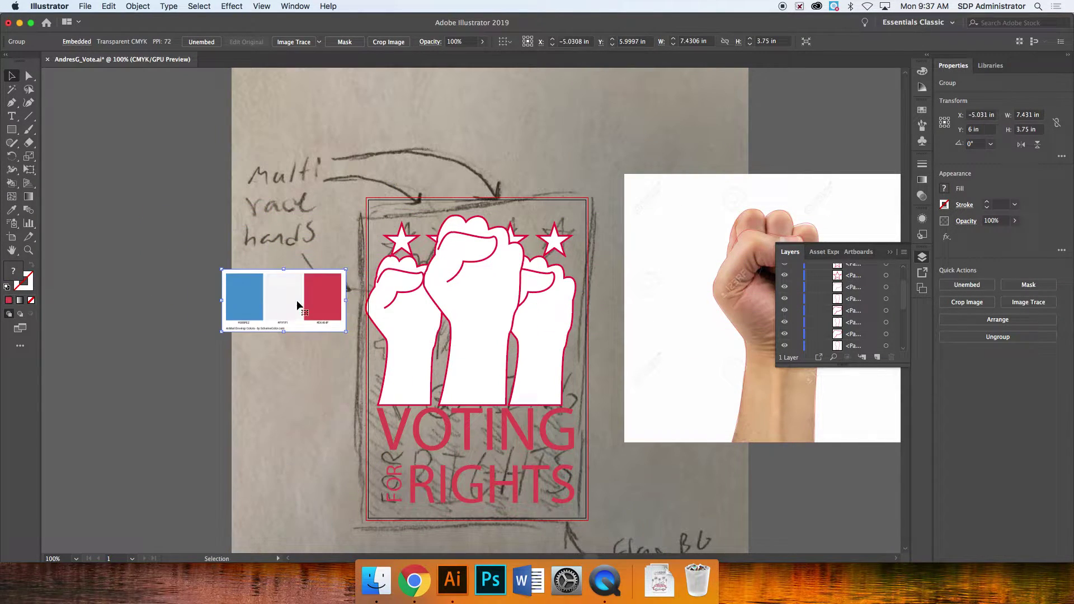
Step: Hide the linked background sketch photo in the Layers panel
left_click(308, 339)
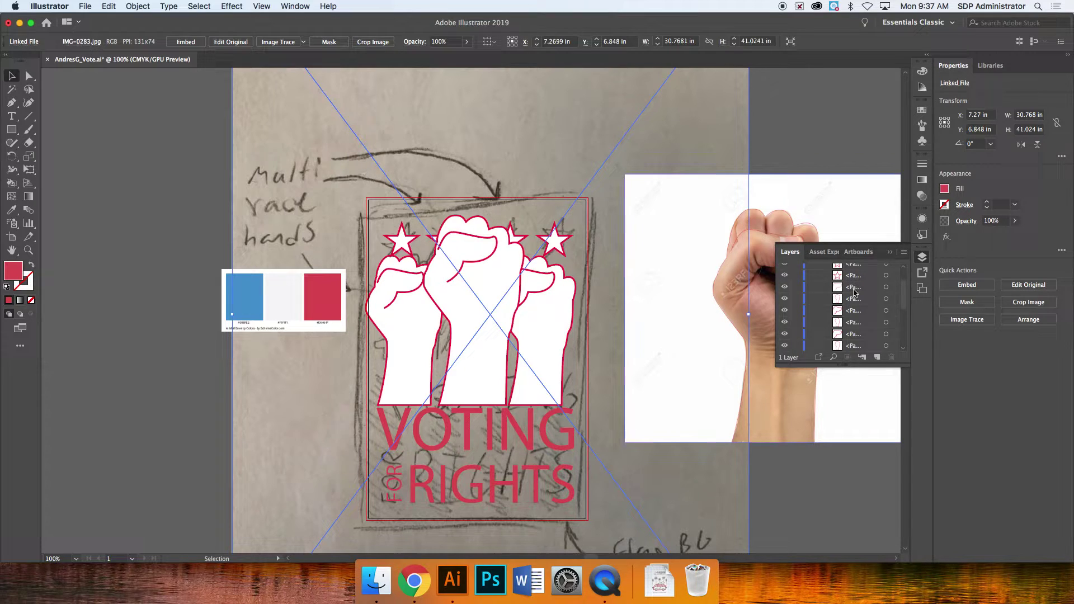
scroll(906, 286, "down", 1)
scroll(895, 291, "up", 2)
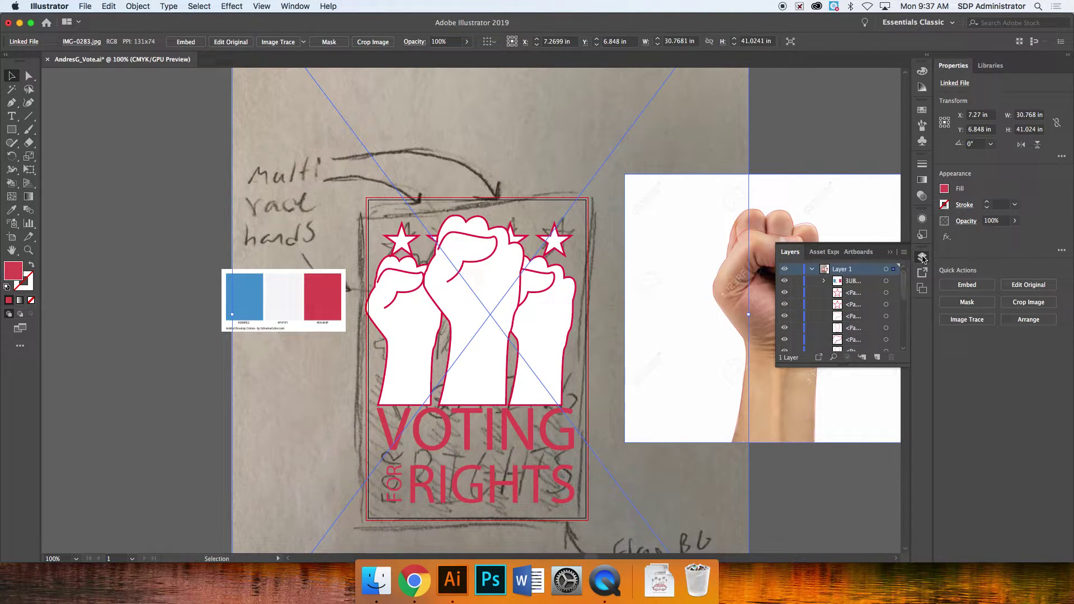
left_click(922, 257)
left_click(922, 257)
left_click(813, 269)
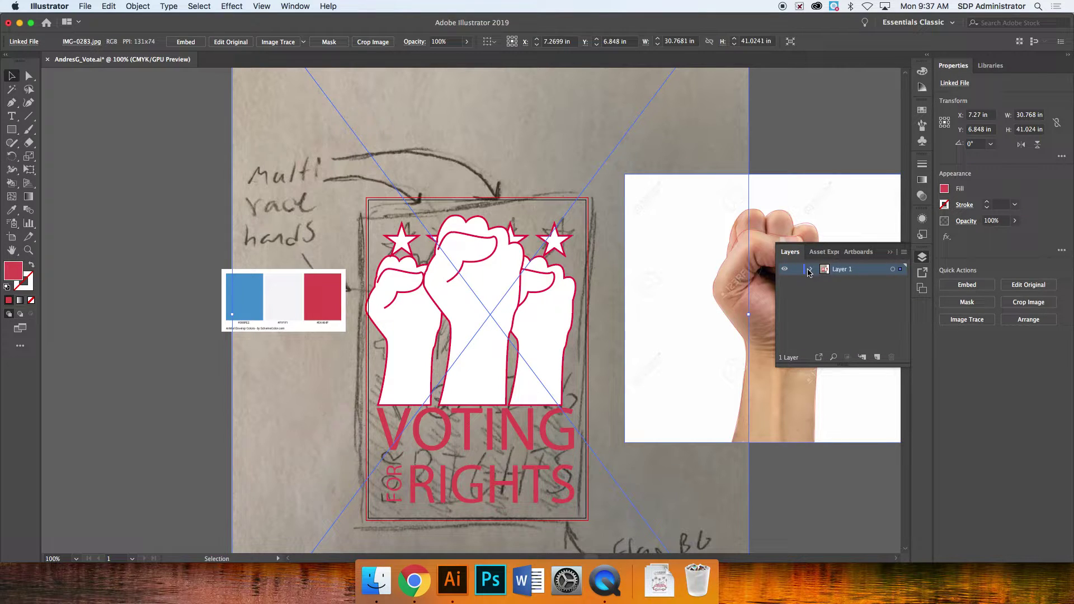
left_click(810, 270)
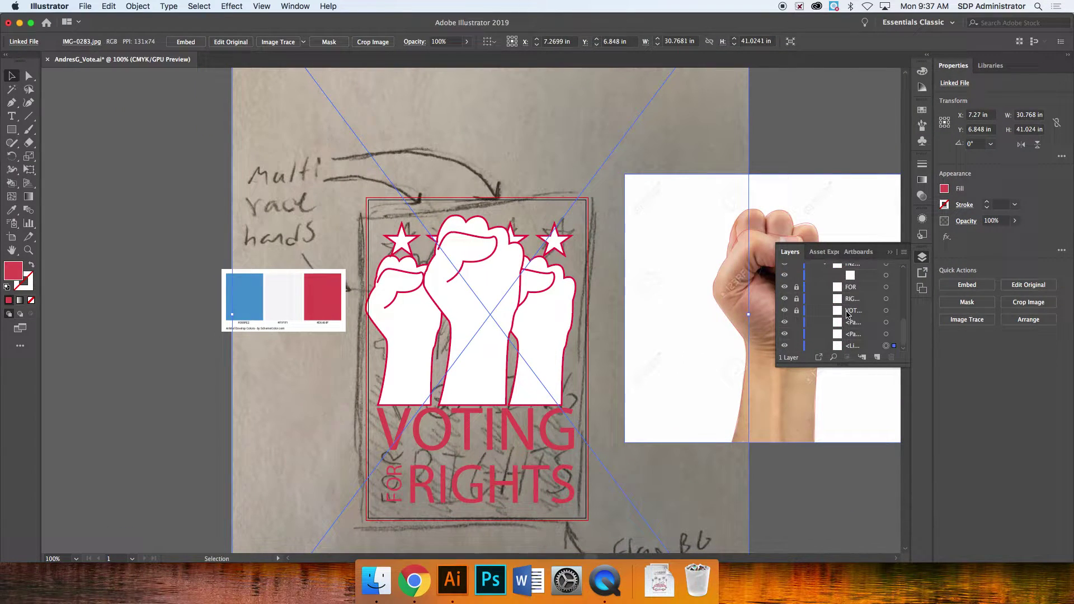
left_click(784, 346)
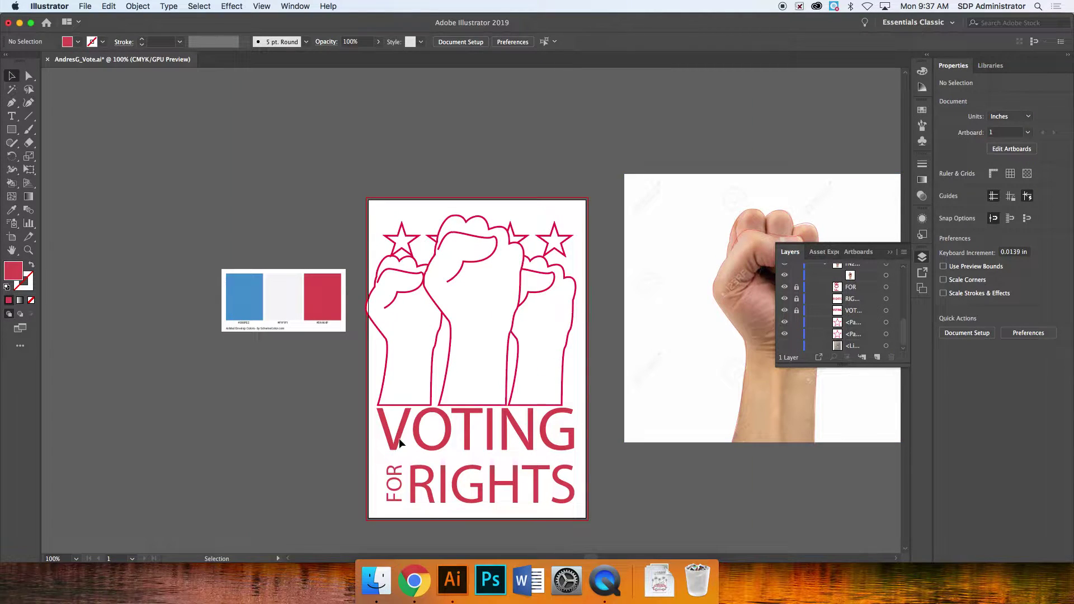
Step: Unlock the VOTING, FOR and RIGHTS text and select VOTING
left_click(150, 5)
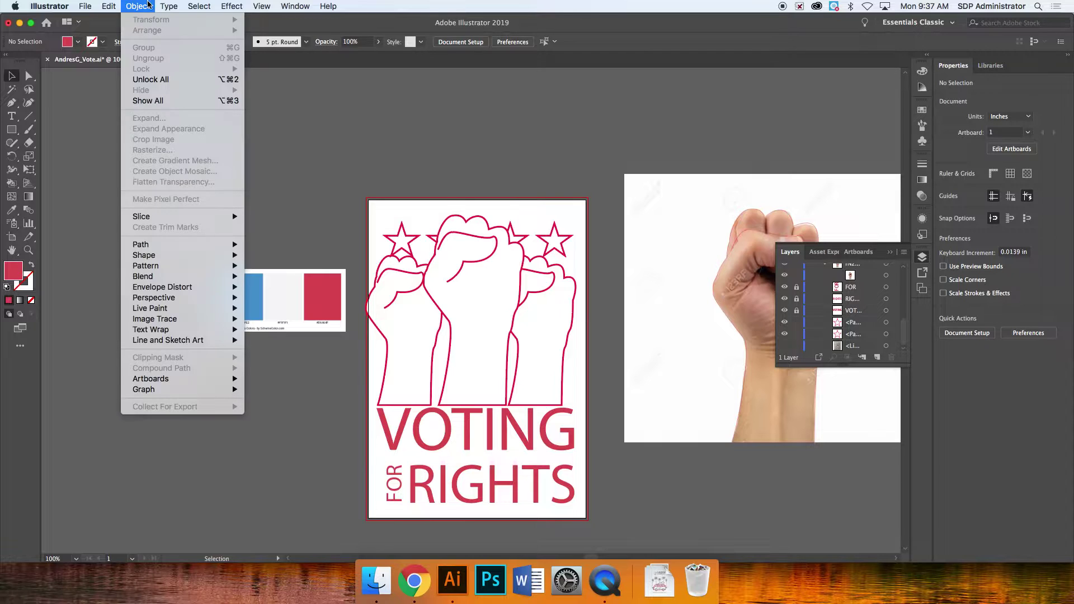
left_click(150, 79)
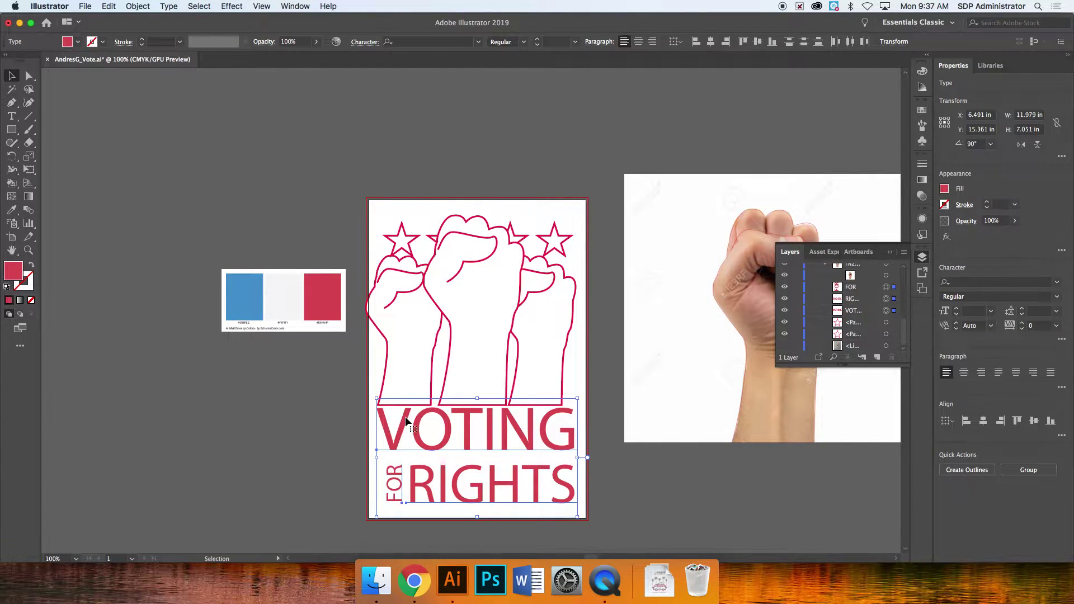
left_click(241, 191)
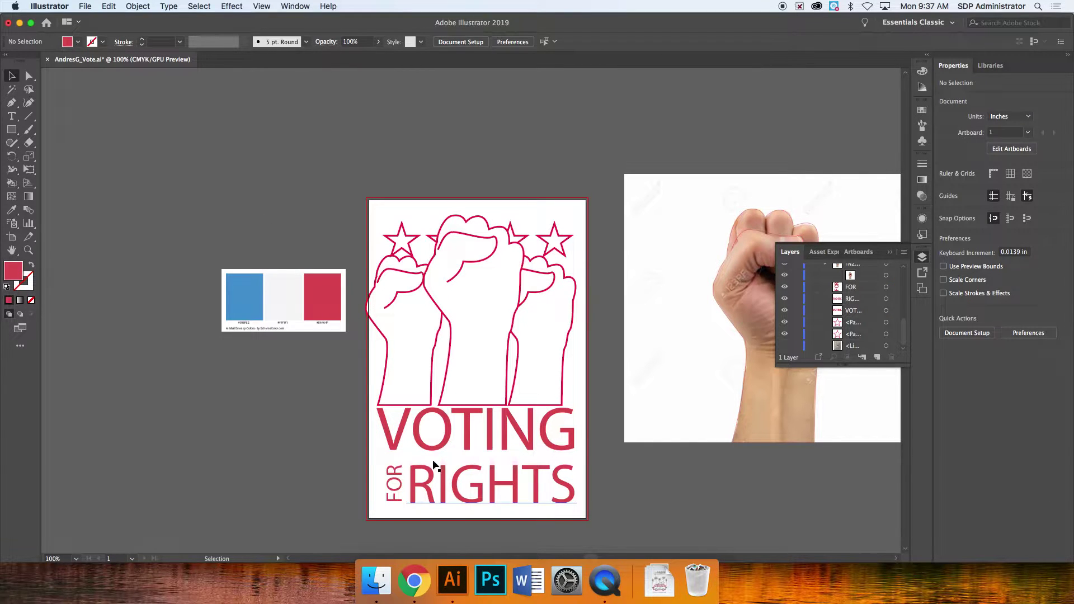
left_click(440, 438)
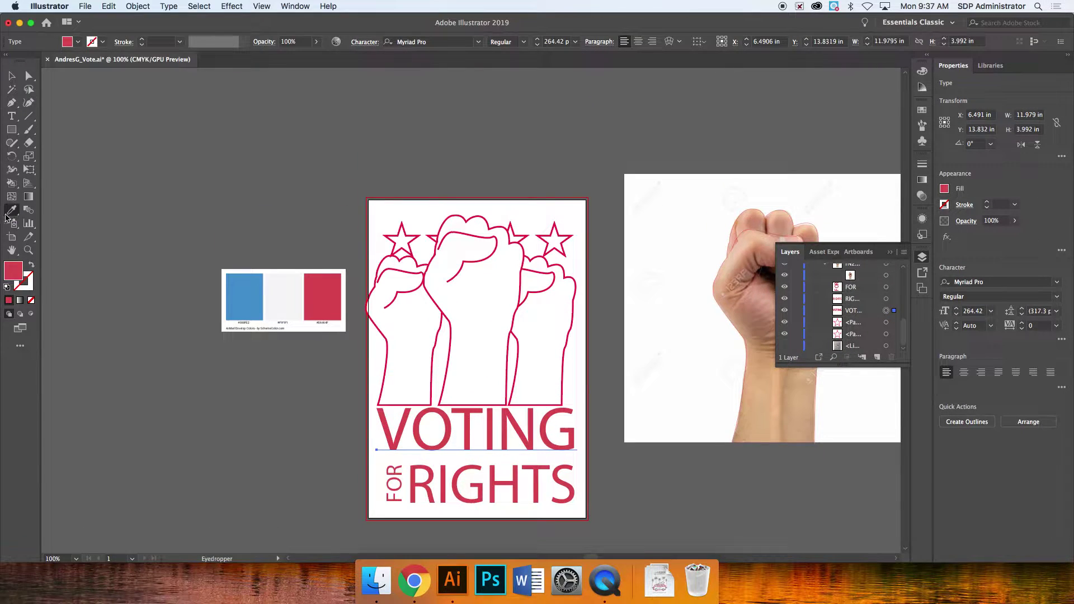
Step: Eyedrop several candidate colours onto VOTING, settling on the palette's blue chip
left_click(10, 26)
left_click(242, 284)
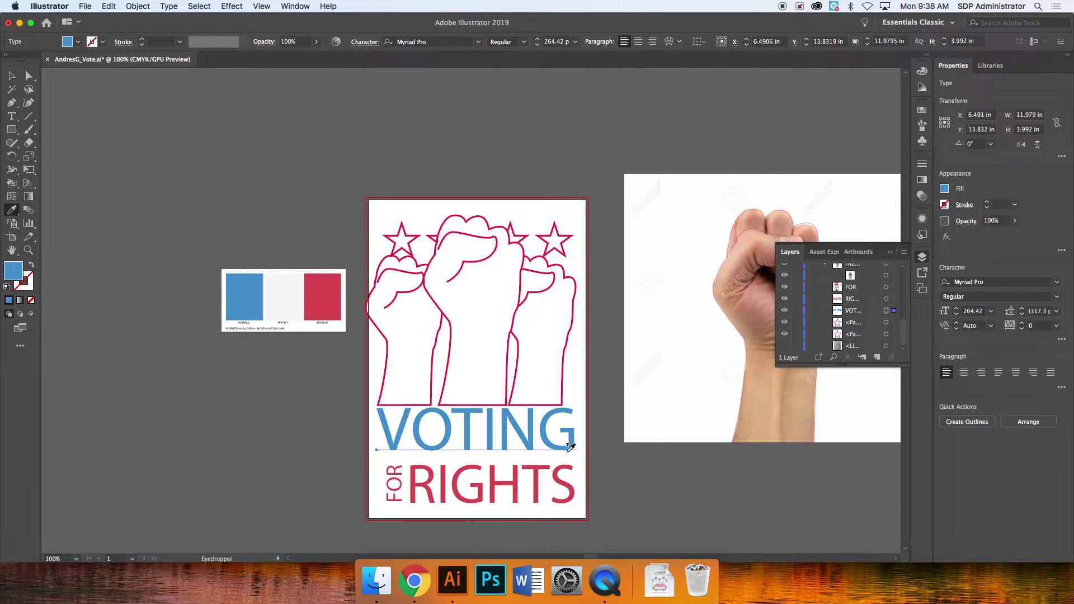
left_click(292, 297)
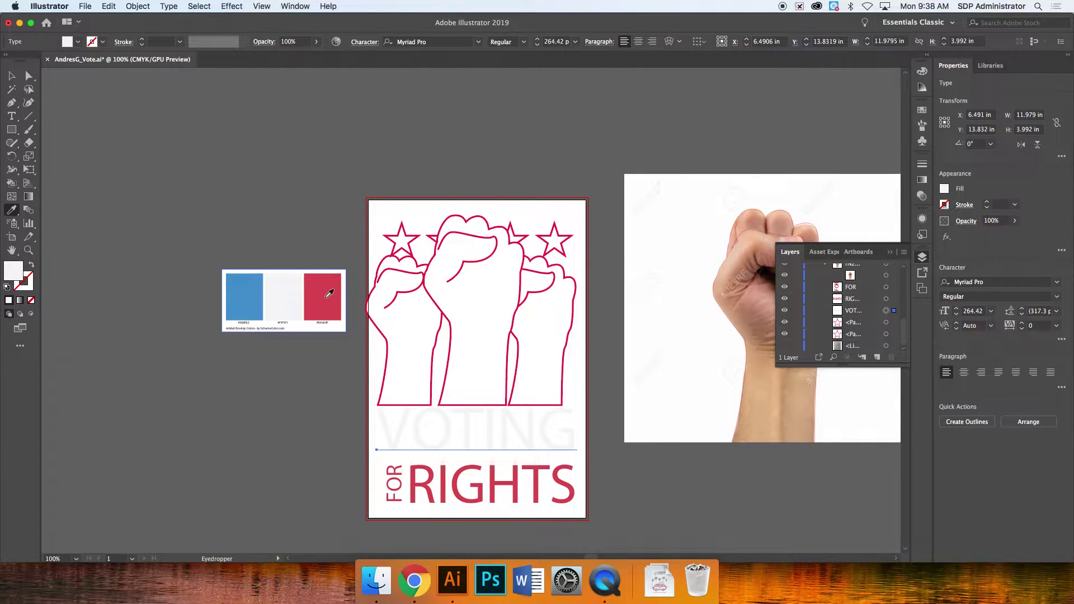
left_click(324, 293)
left_click(291, 291)
left_click(312, 233)
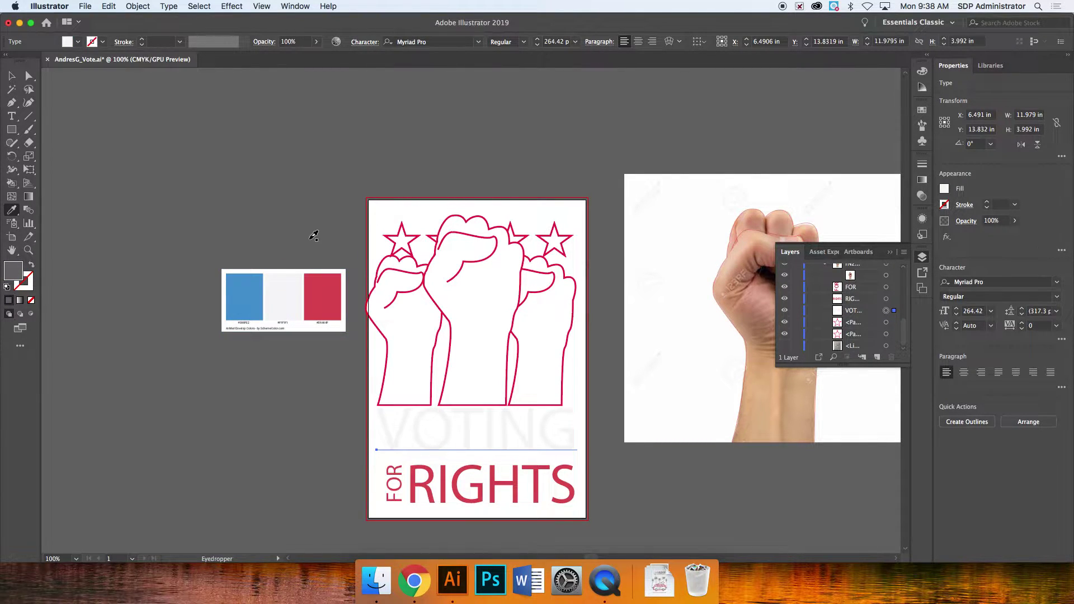
left_click(741, 253)
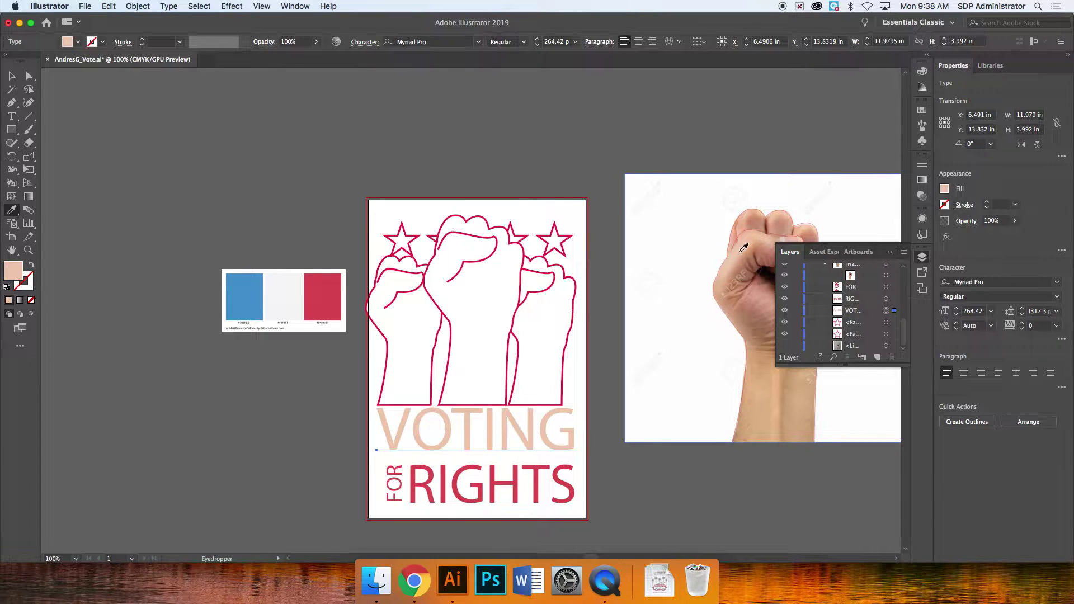
left_click(664, 250)
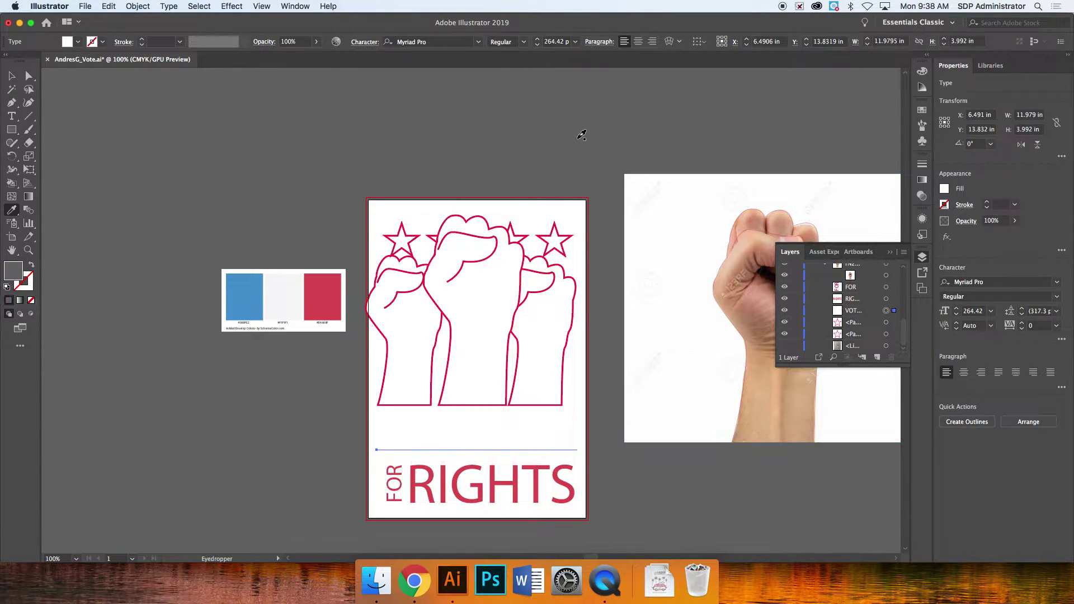
left_click(325, 290)
left_click(252, 278)
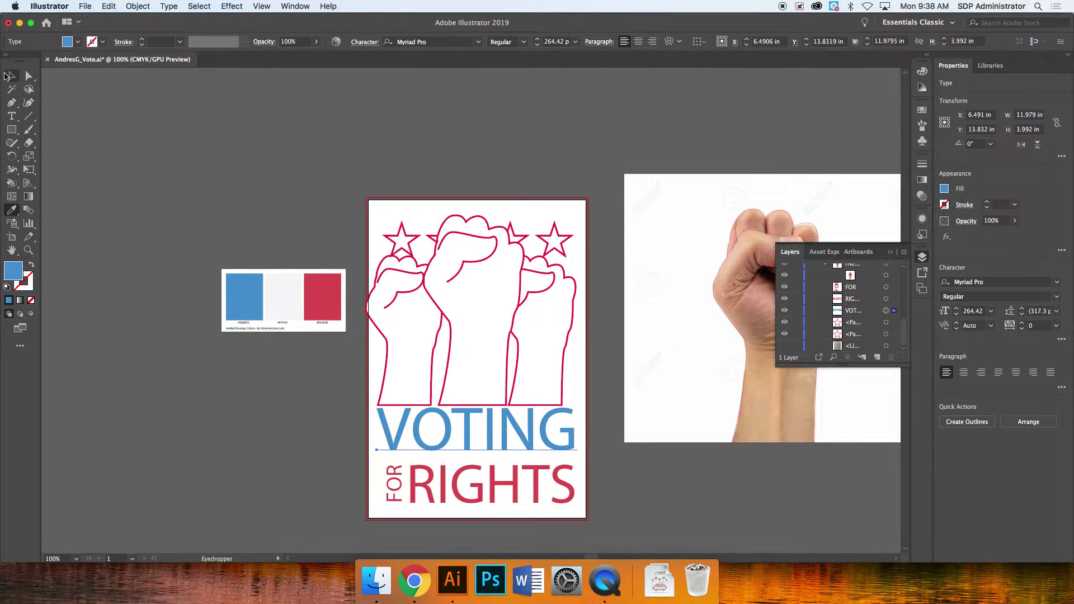
left_click(8, 78)
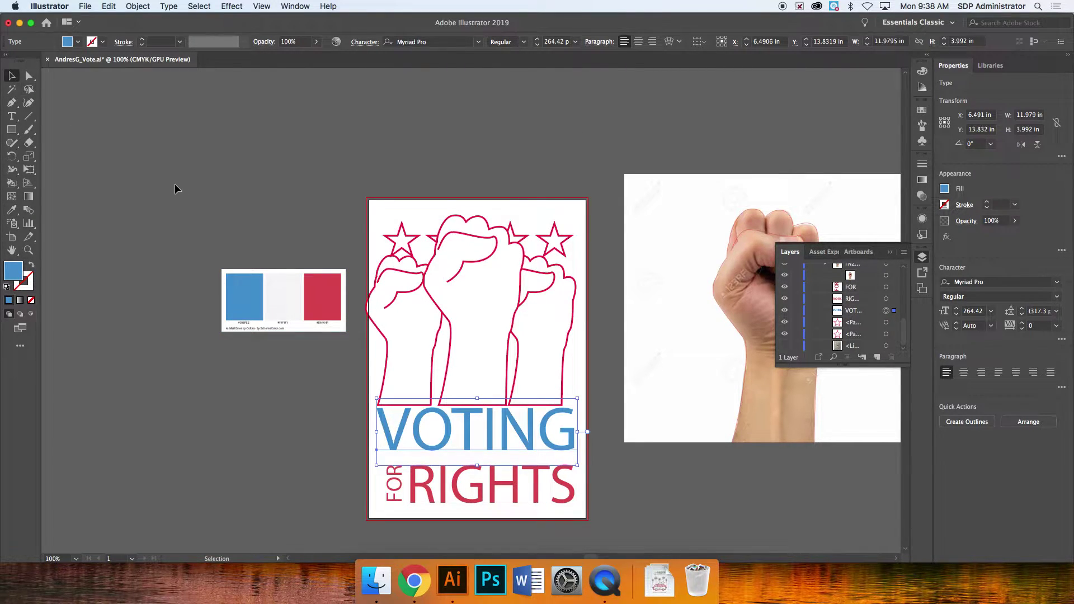
Step: Eyedrop the palette's blue chip onto the RIGHTS text and then the FOR text
left_click(489, 490)
left_click(11, 210)
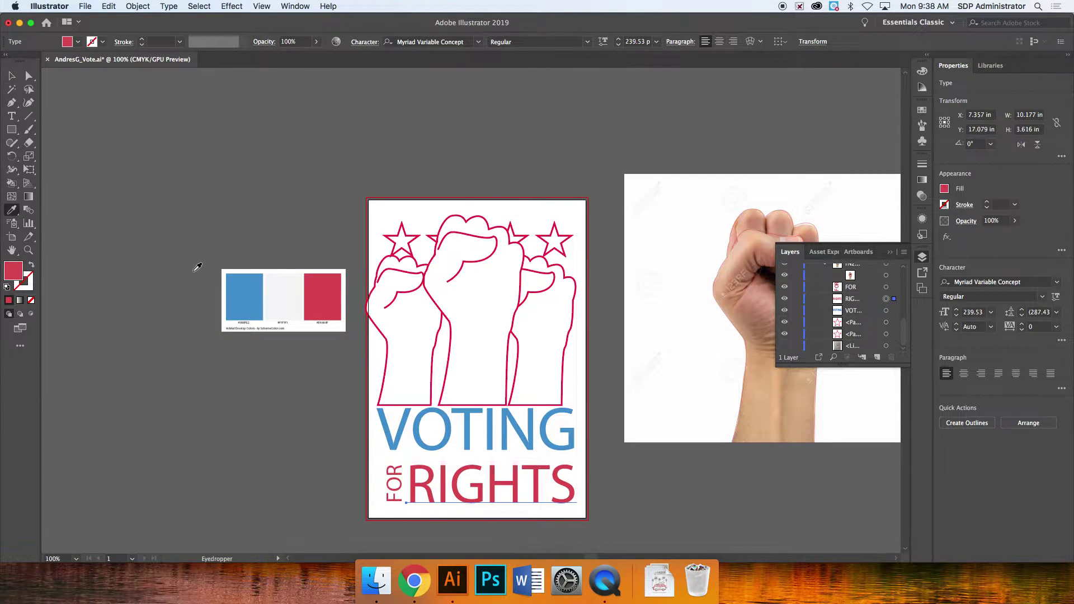
left_click(252, 292)
left_click(11, 75)
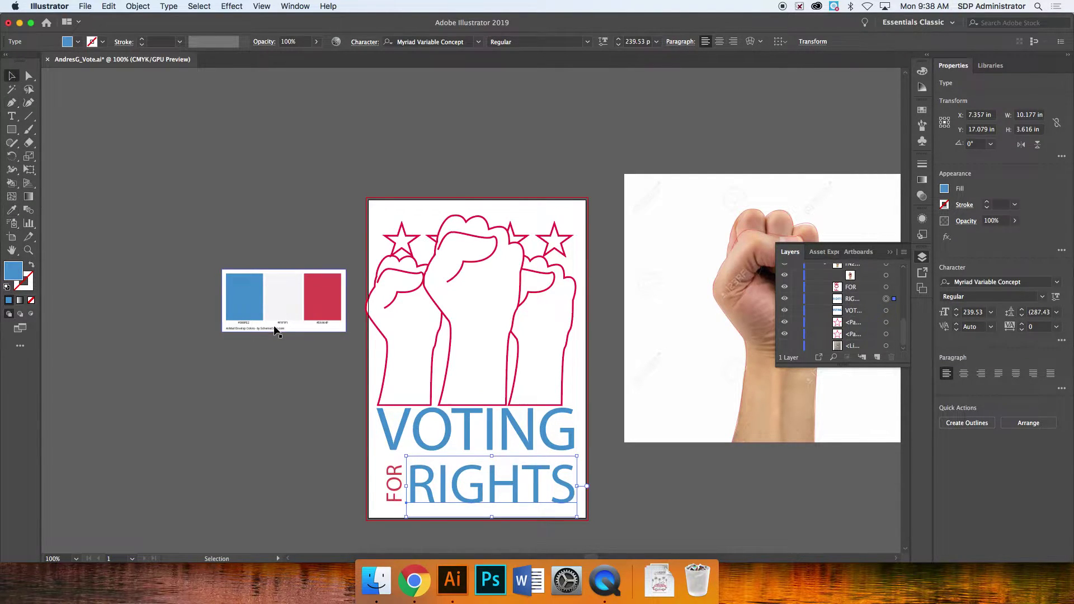
left_click(386, 471)
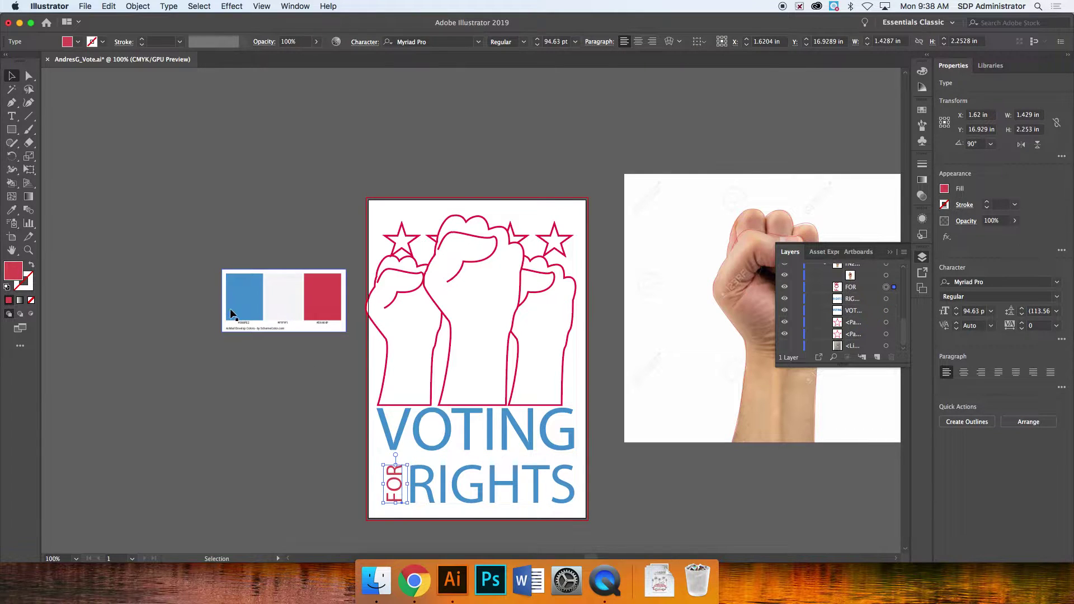
left_click(11, 210)
left_click(243, 290)
left_click(12, 75)
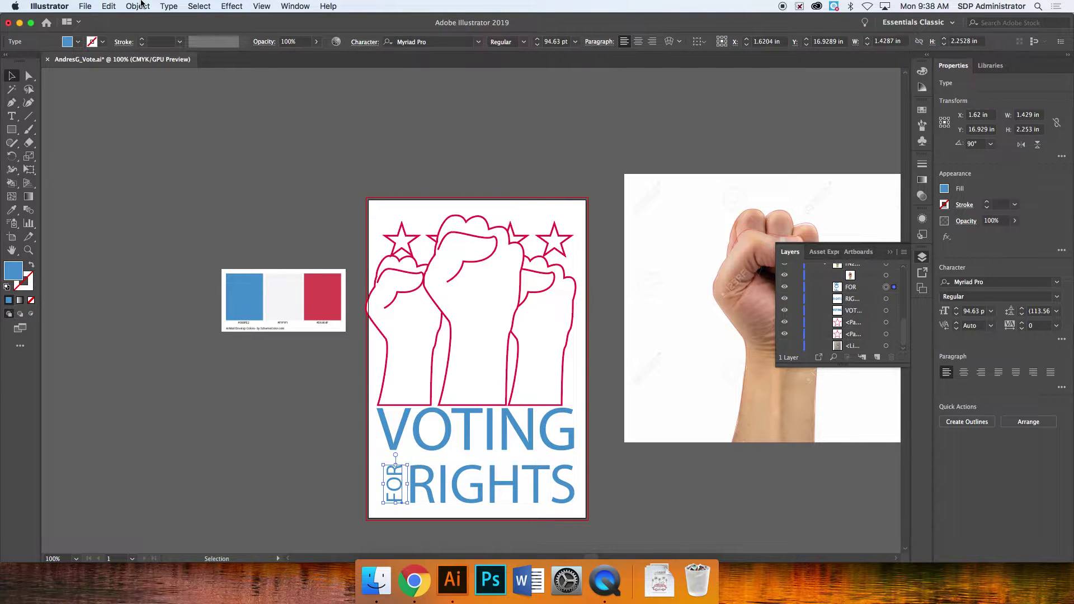
Step: Lock the FOR, RIGHTS and VOTING text objects one by one with Cmd+2
left_click(140, 5)
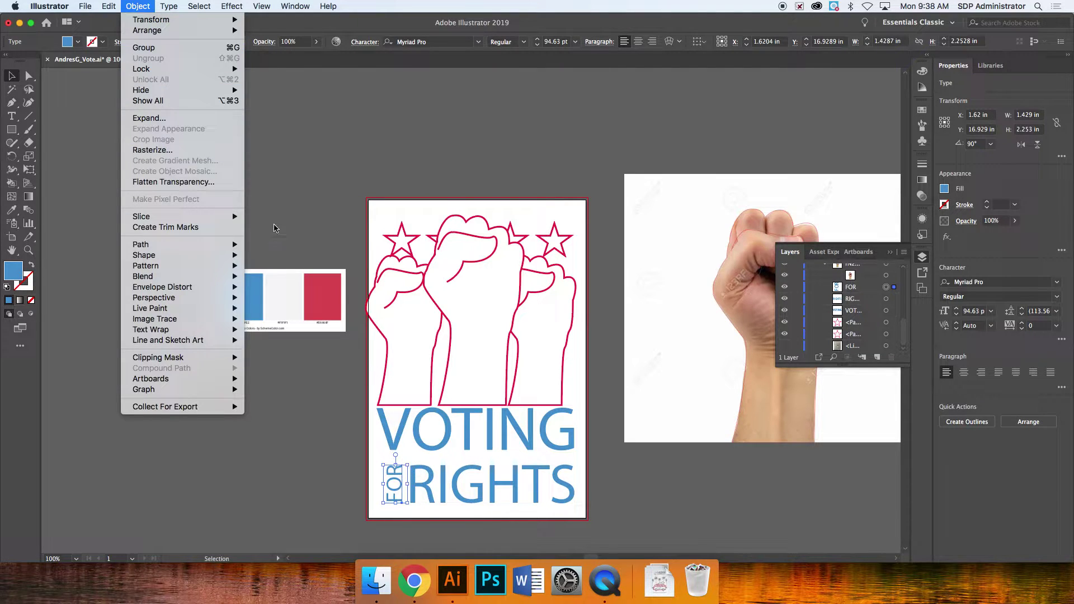
mouse_move(133, 72)
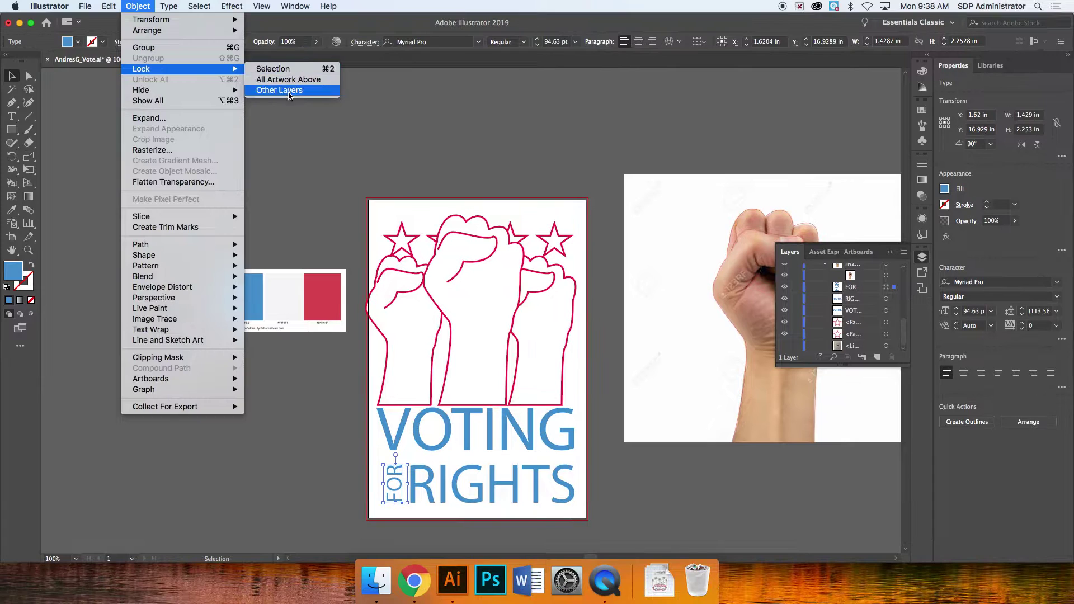
left_click(303, 227)
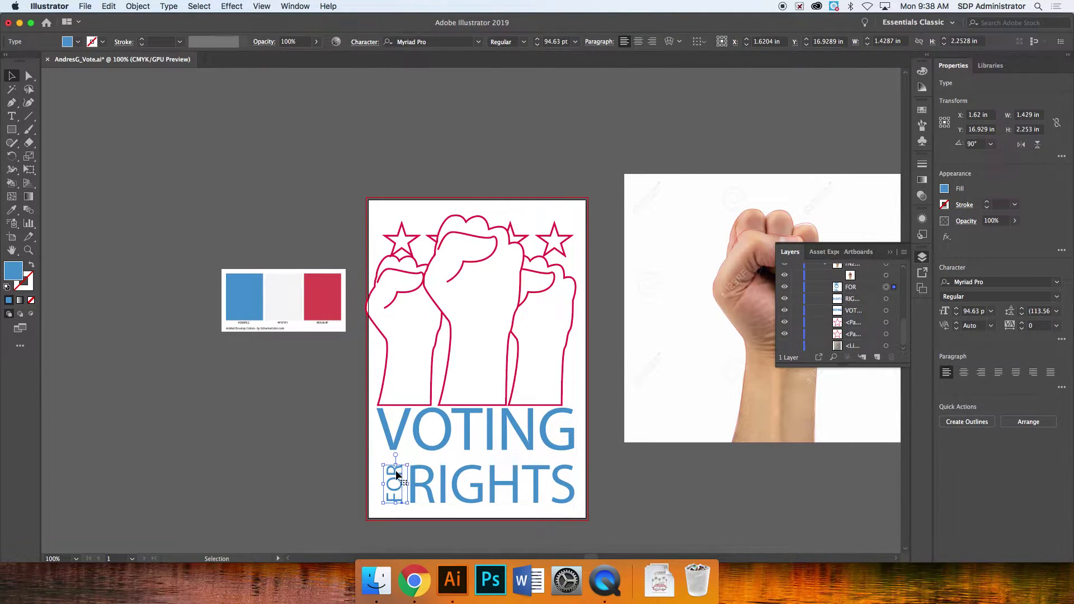
key("a")
key("super+2")
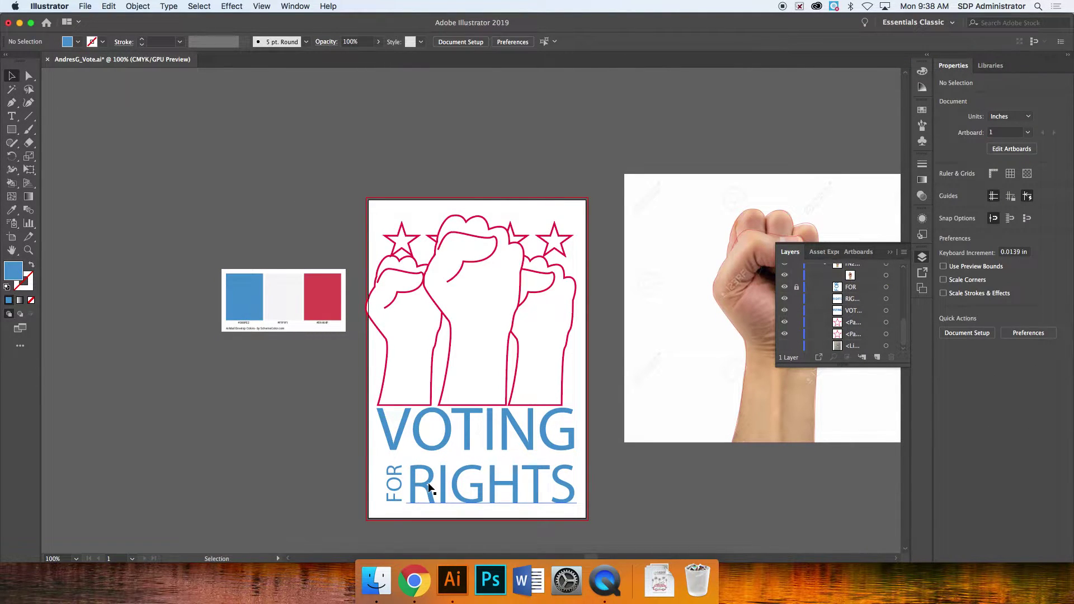
left_click(429, 487)
key("super+2")
left_click(445, 430)
key("super+2")
key("super+equal")
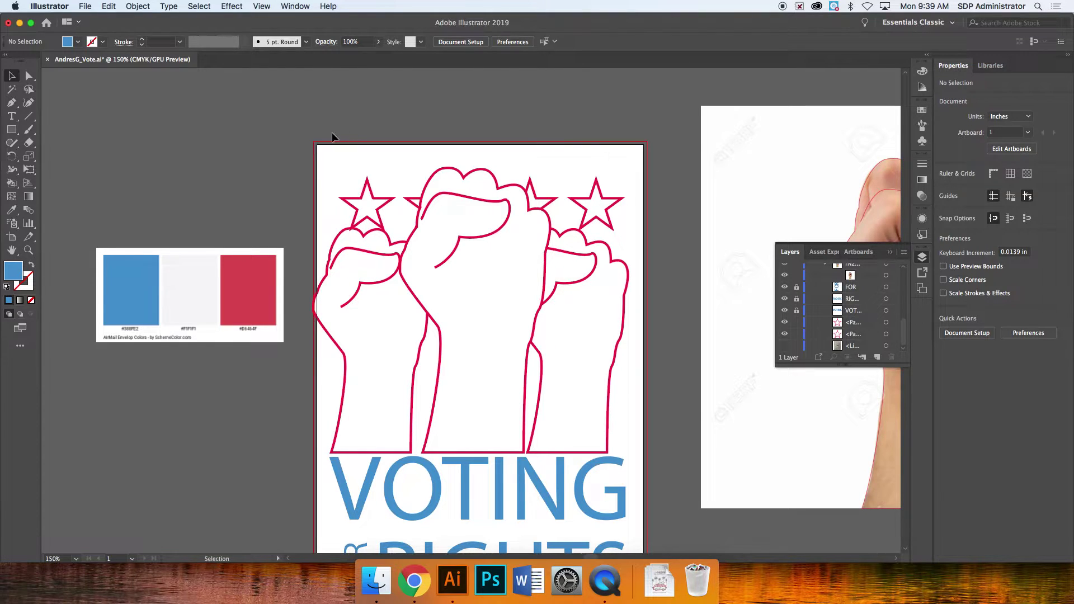
Step: Marquee-select all three fists and four stars outlines
left_click_drag(308, 132, 659, 455)
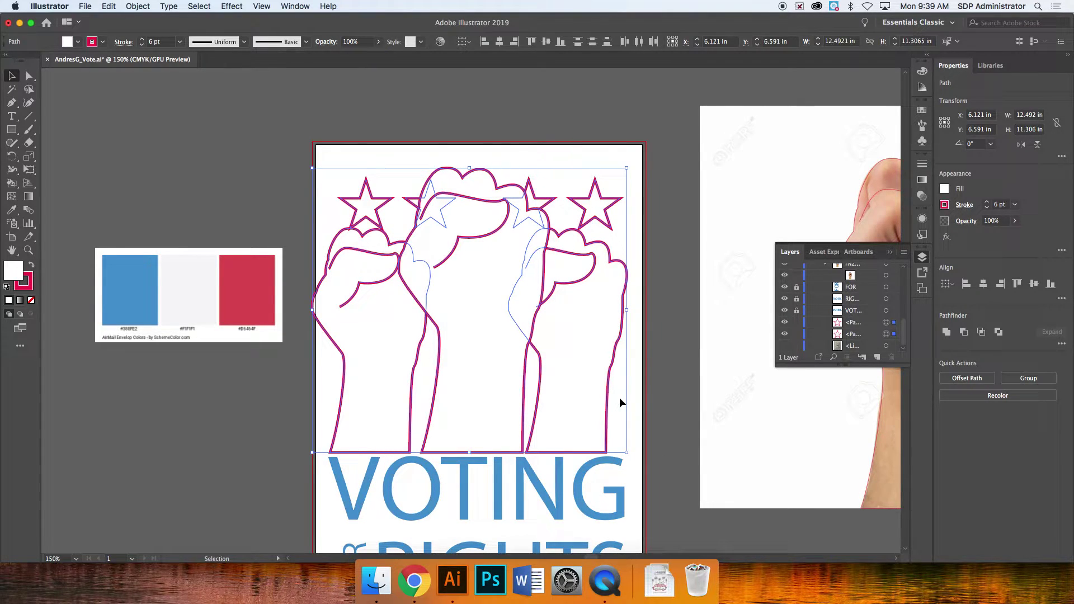
scroll(619, 403, "up", 1)
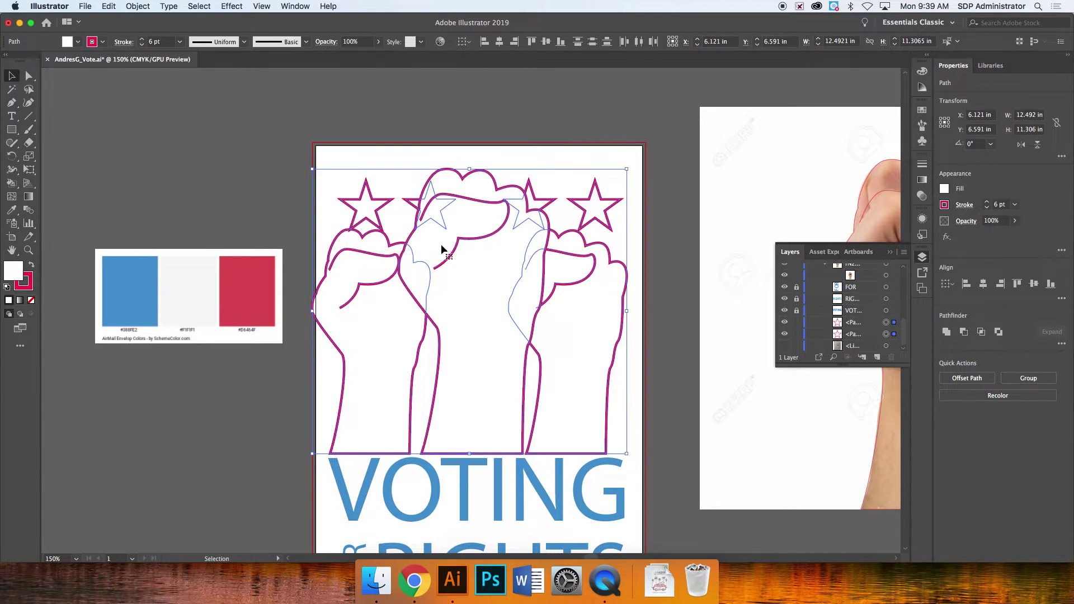
mouse_move(15, 186)
left_mouse_down()
mouse_move(43, 194)
mouse_move(19, 191)
left_mouse_up()
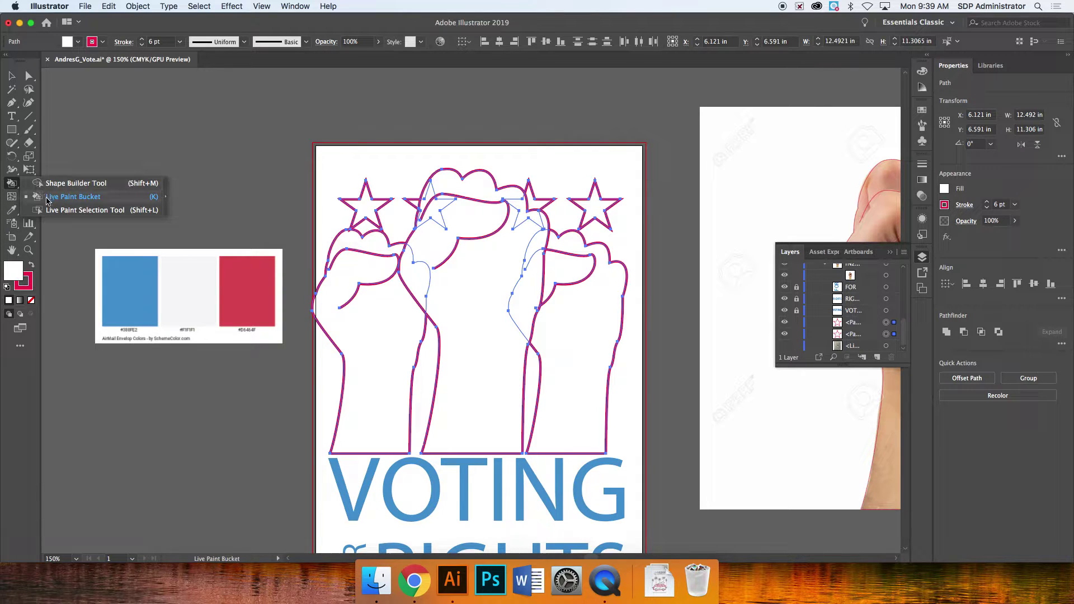
Step: Pick the Live Paint Bucket and load the palette's blue chip as its paint colour
left_click(73, 197)
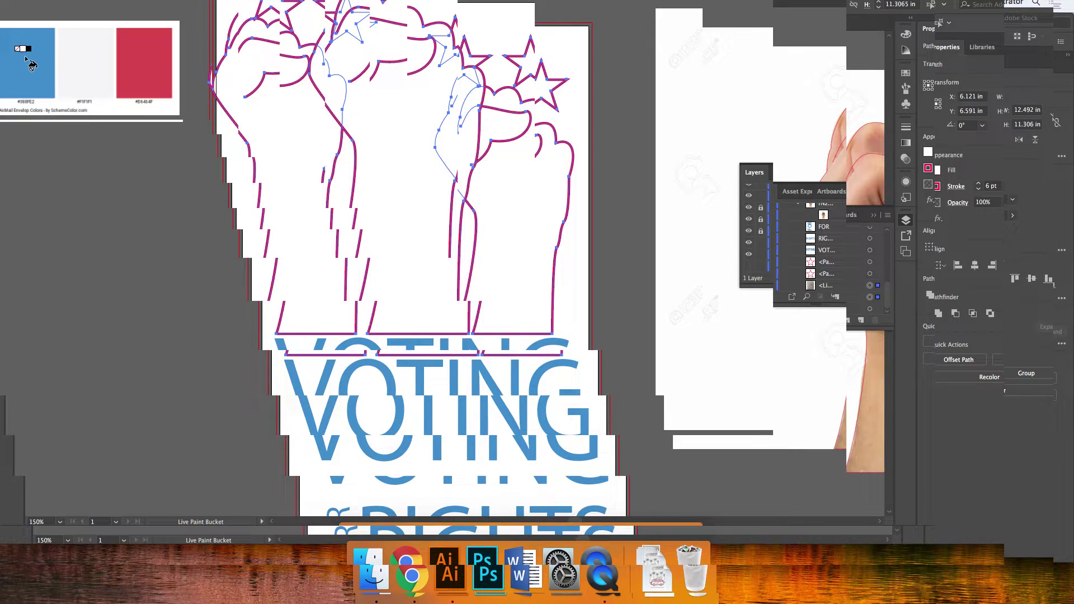
key("alt")
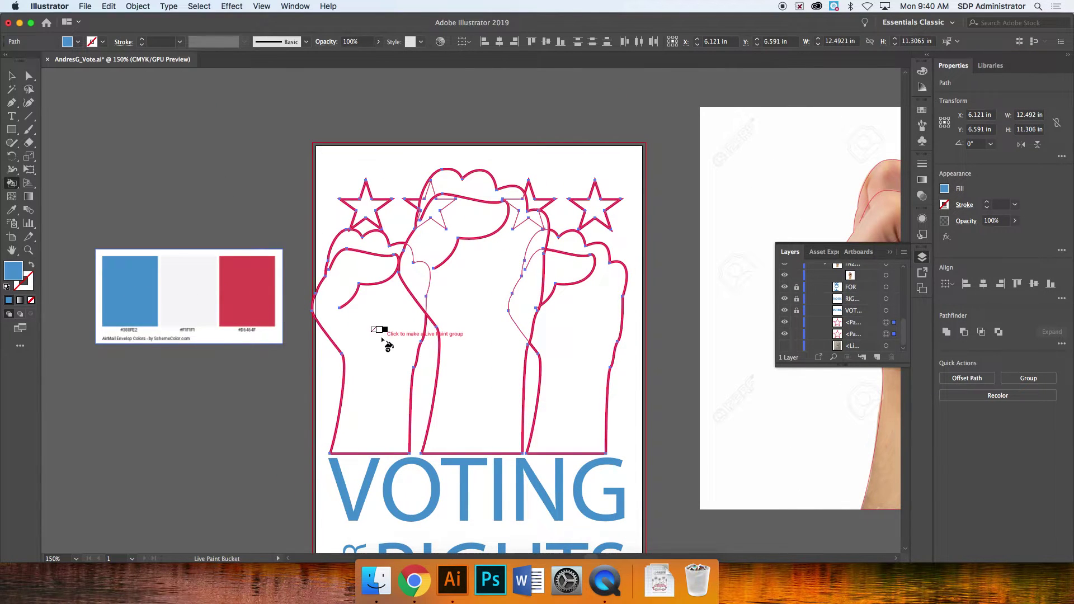
Step: Live-paint the left fist blue, then the right fist and all four stars red
left_click(382, 339)
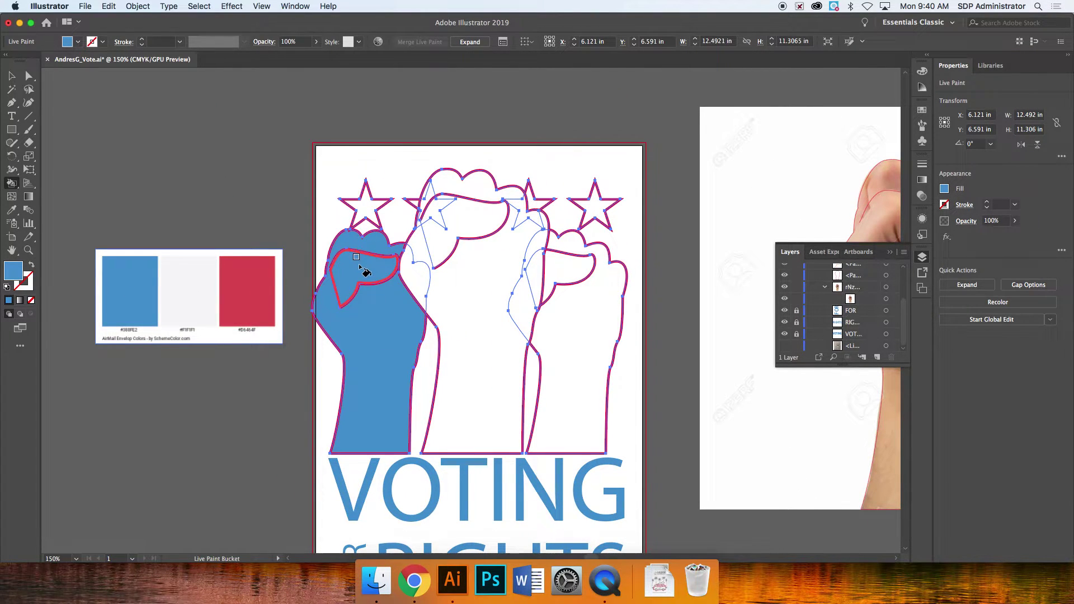
left_click(260, 276, "alt")
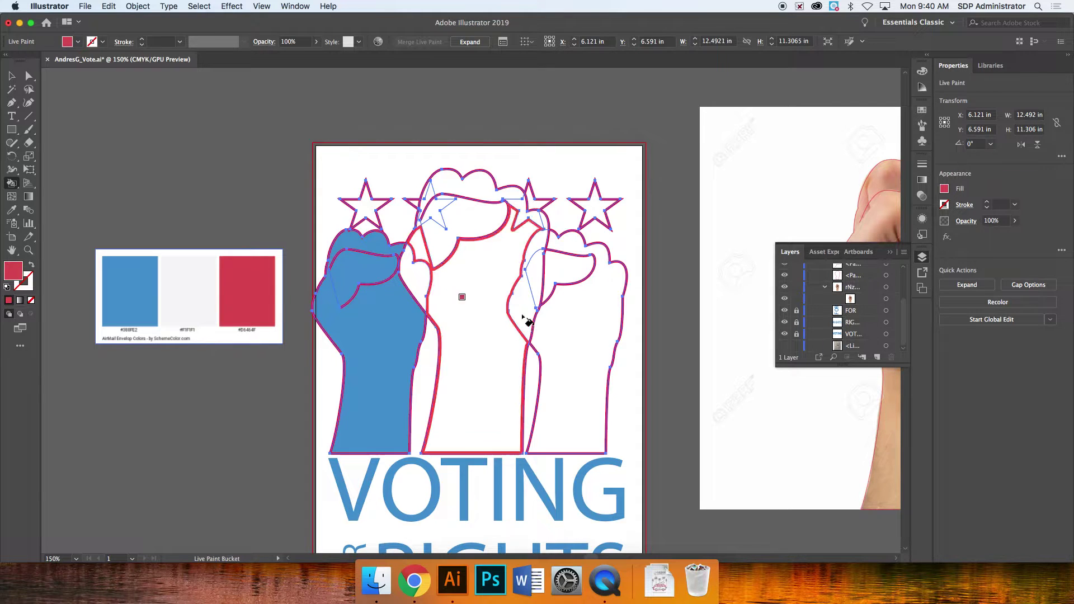
left_click(608, 327)
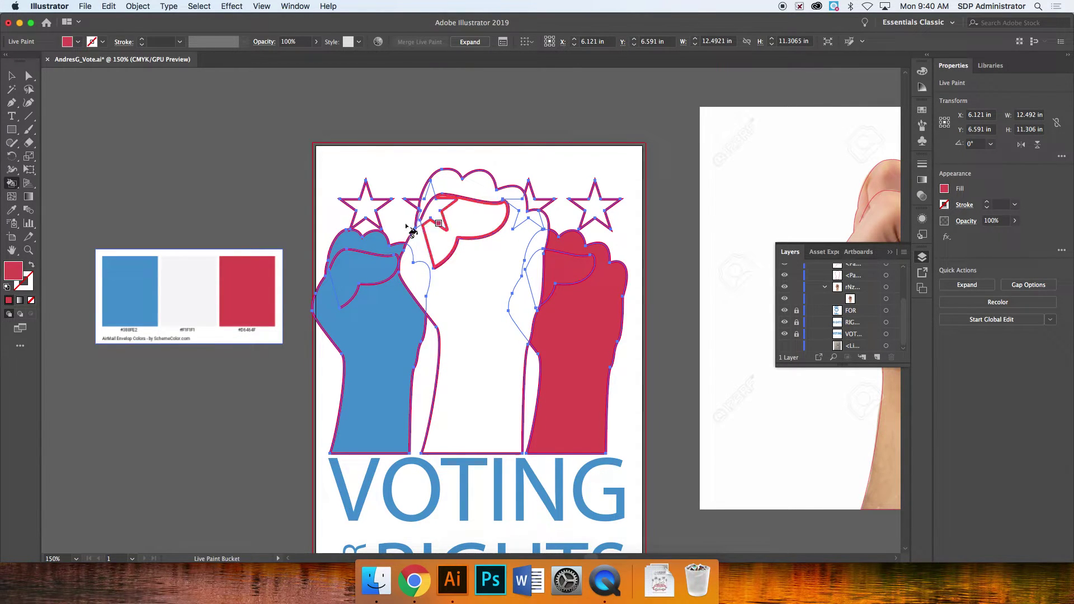
left_click(370, 206)
left_click(411, 204)
left_click(538, 206)
left_click(603, 209)
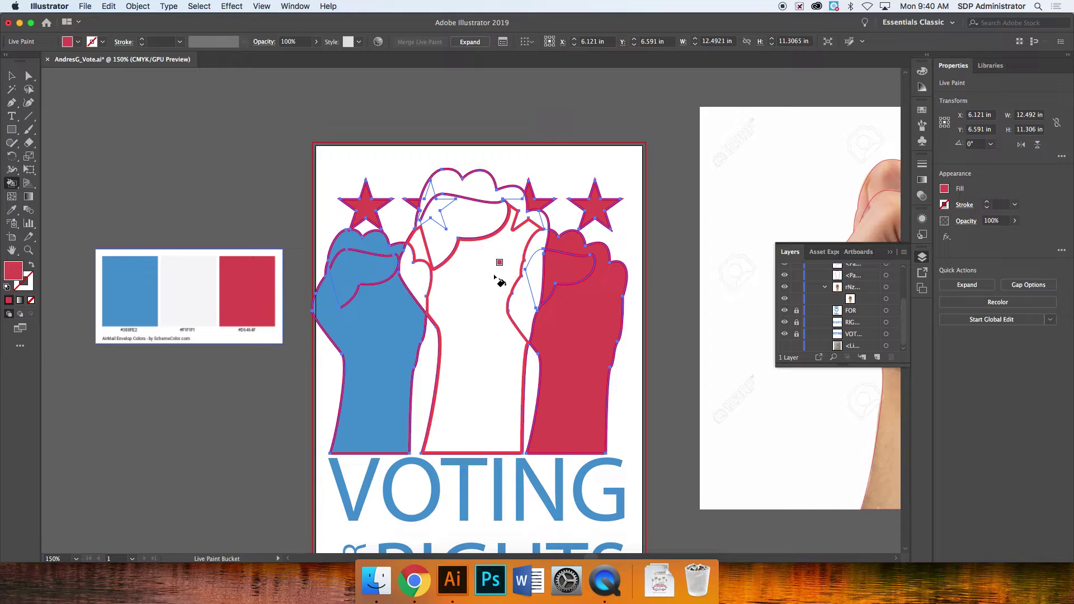
scroll(515, 281, "right", 5)
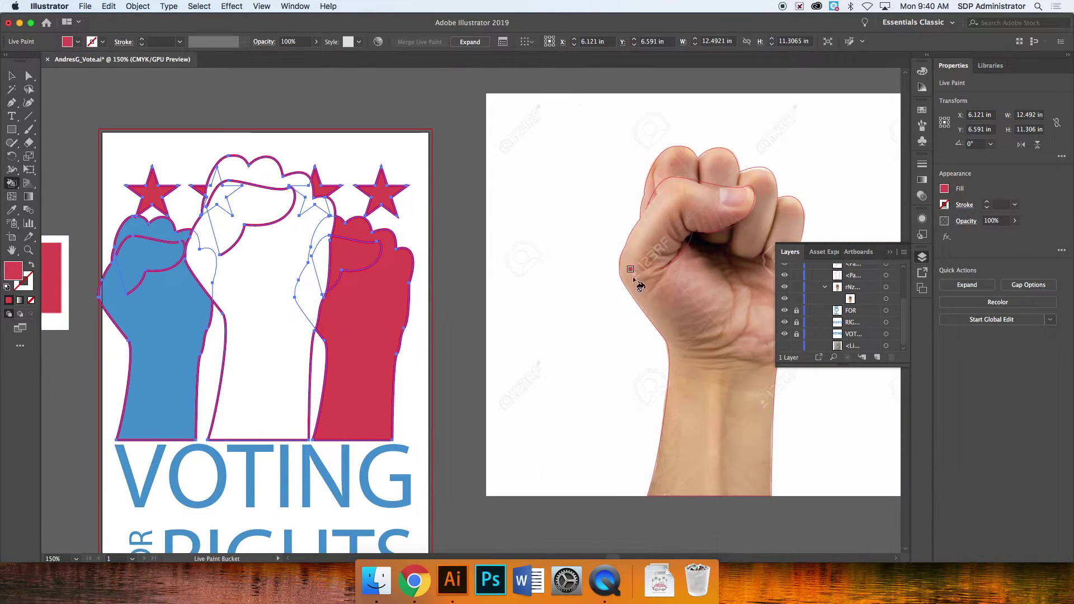
Step: Sample the photo's skin tone and paint the middle fist, its thumb gap and top
left_click(675, 198, "alt")
left_click(257, 281)
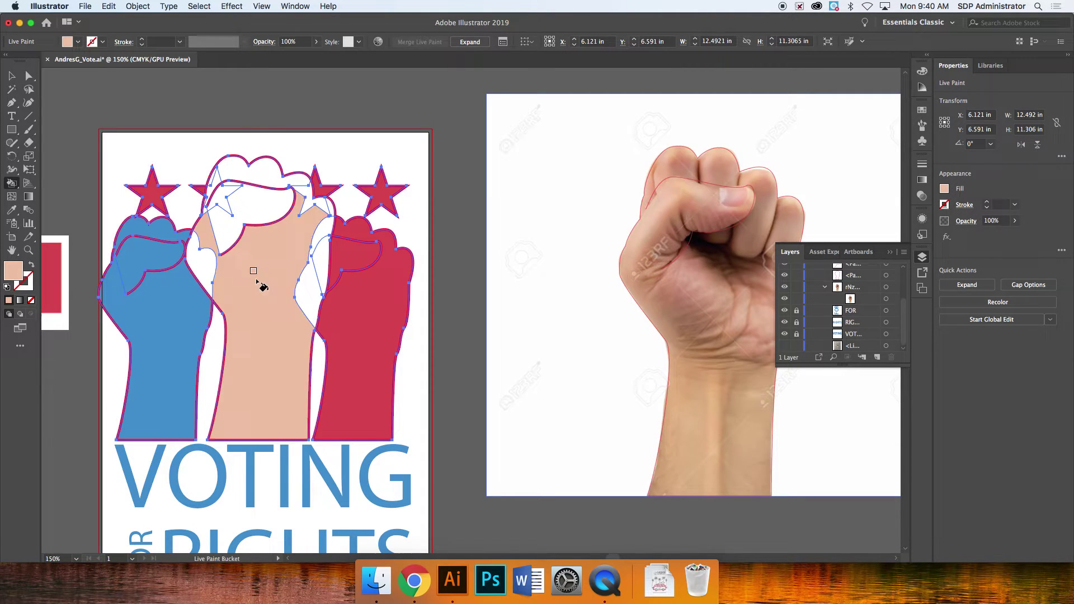
left_click(206, 268)
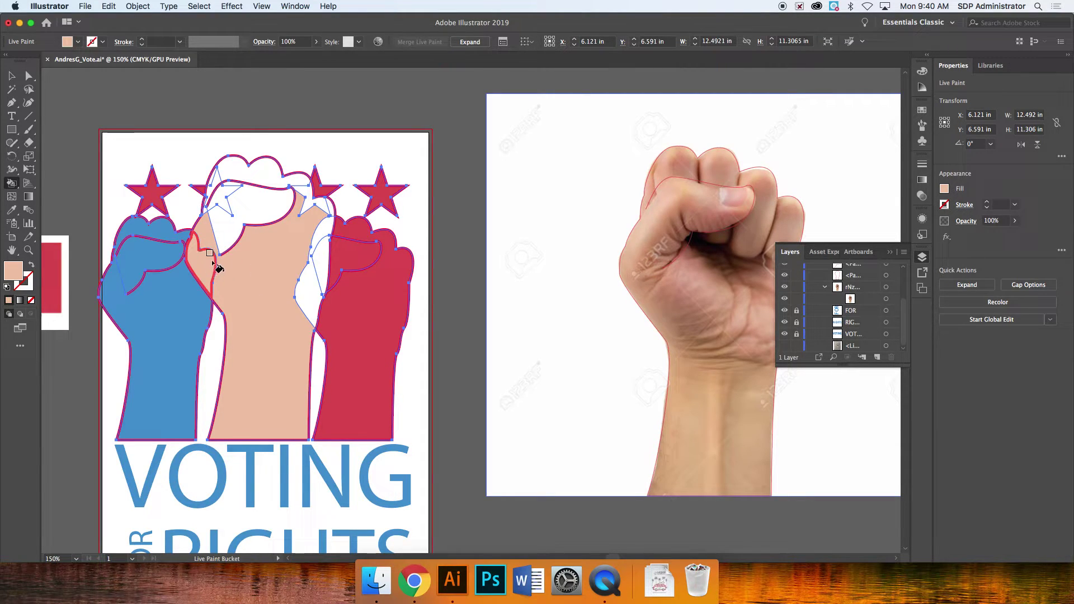
left_click(232, 208)
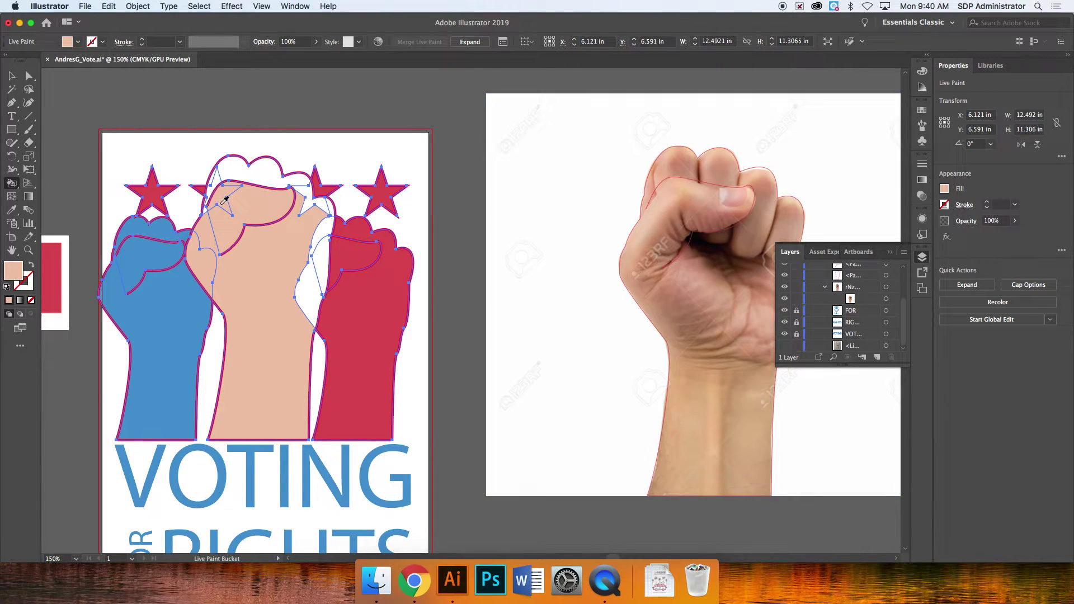
Step: Fill the remaining white slivers atop the middle fist in skin tone, undoing the stray star-tip fill
key("super+minus")
key("super+minus")
key("super+minus")
key("super+minus")
key("super+equal")
key("super+equal")
key("super+equal")
key("super+equal")
key("super+equal")
key("super+equal")
key("super+equal")
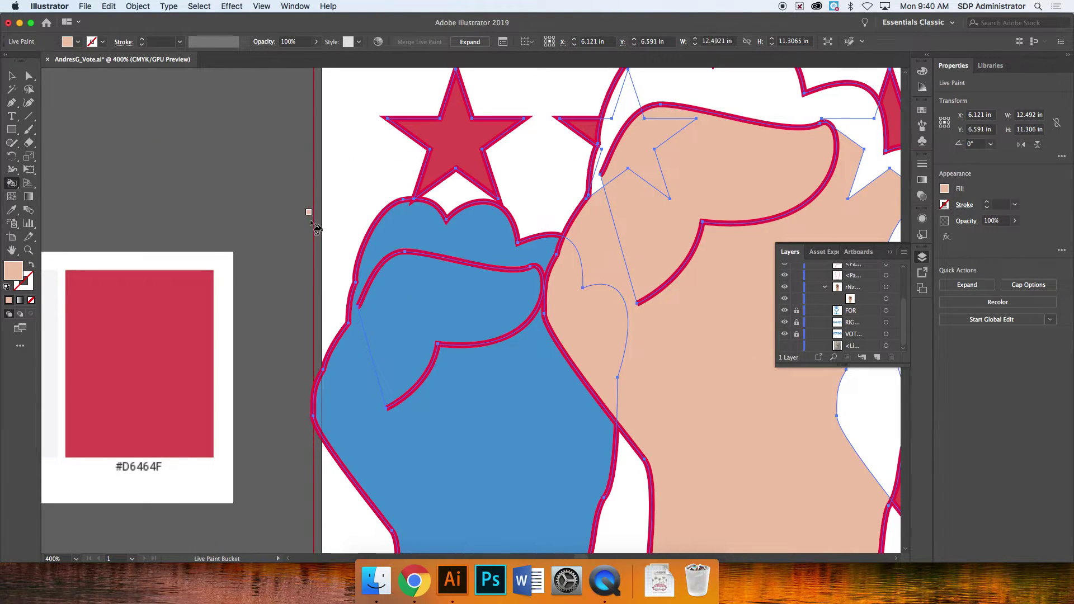
scroll(307, 219, "up", 10)
scroll(309, 222, "down", 1)
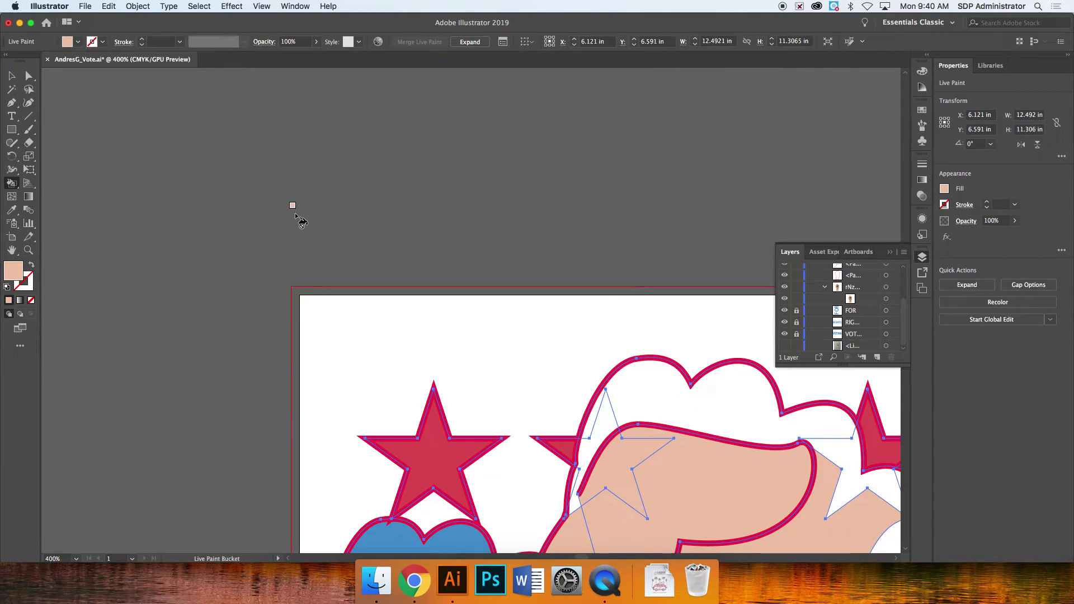
left_click(601, 431)
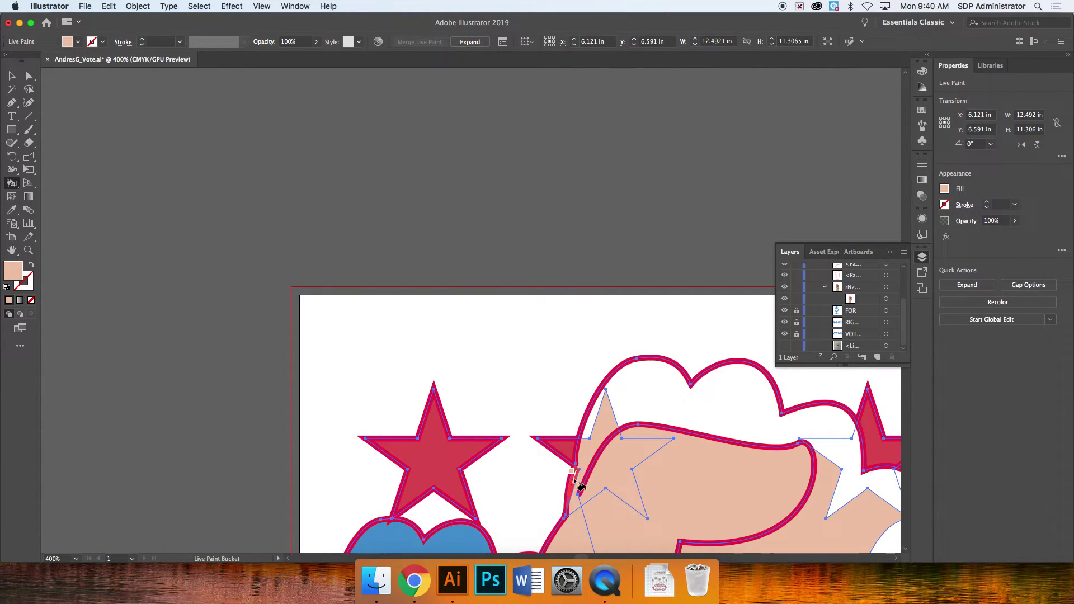
left_click(599, 419)
scroll(643, 403, "down", 5)
scroll(643, 403, "right", 8)
key("super+z")
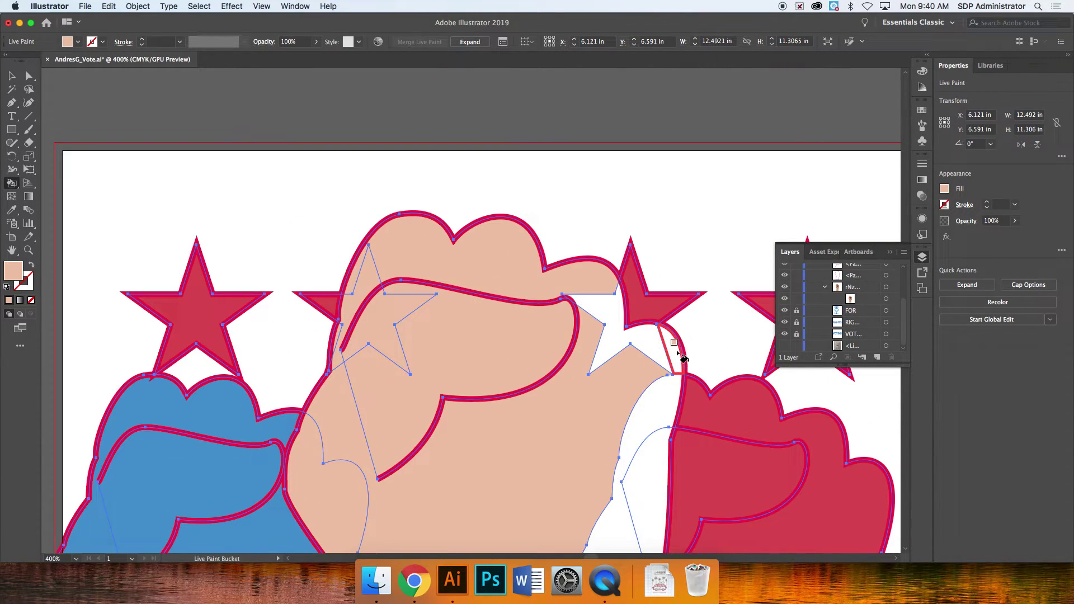
left_click(649, 426)
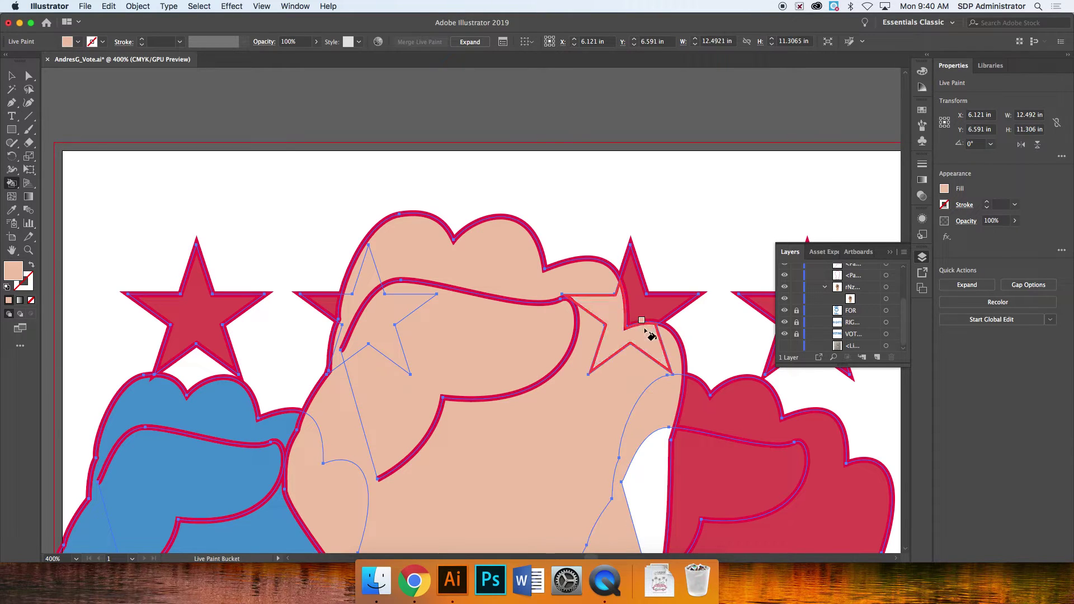
left_click_drag(644, 461, 637, 259)
Step: Pan and zoom out to check the painted fists and the VOTING text
left_click_drag(623, 368, 647, 204)
key("super+1")
scroll(622, 312, "up", 3)
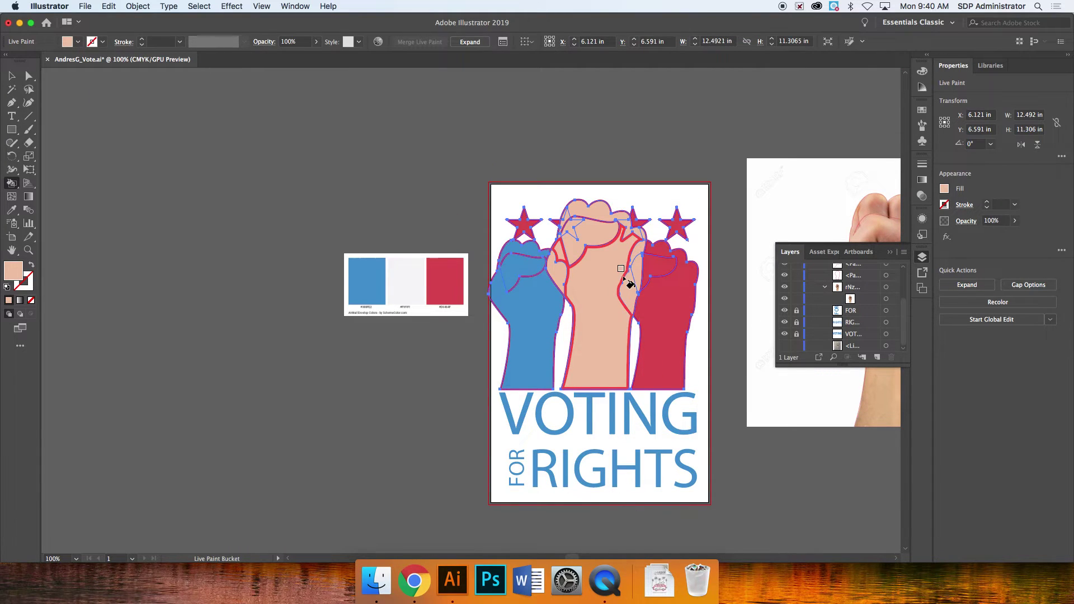
scroll(623, 275, "up", 5)
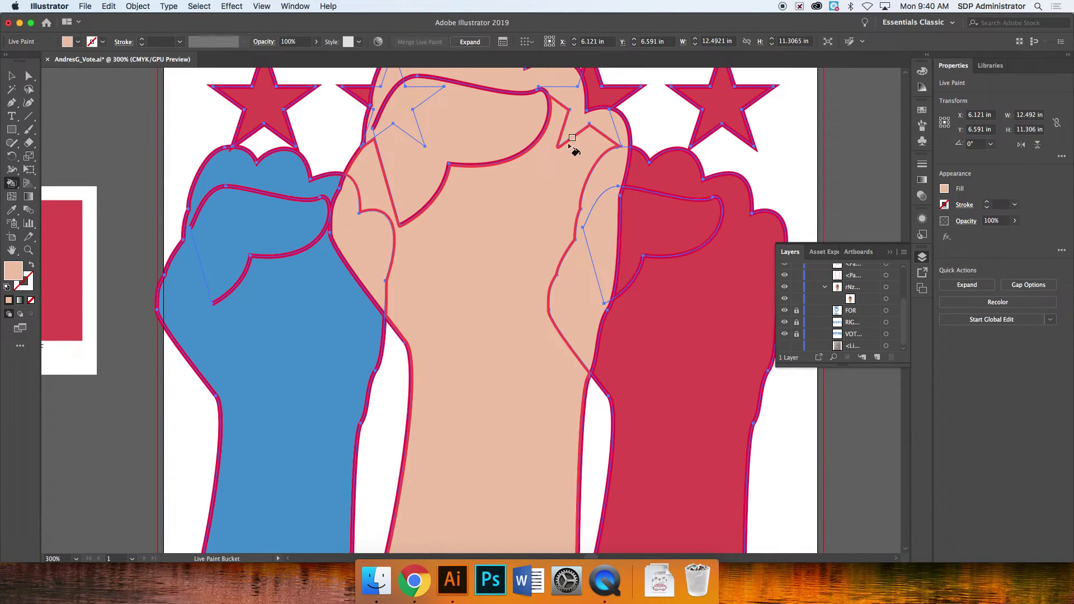
scroll(499, 120, "up", 5)
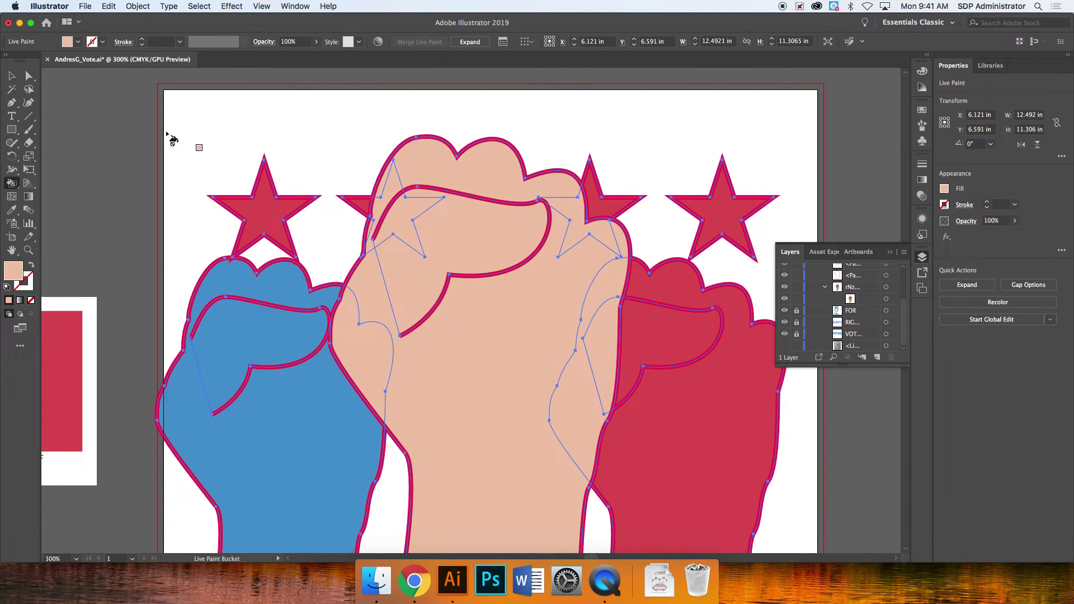
Step: Deselect the live paint group and fit the whole artboard in view
left_click(12, 76)
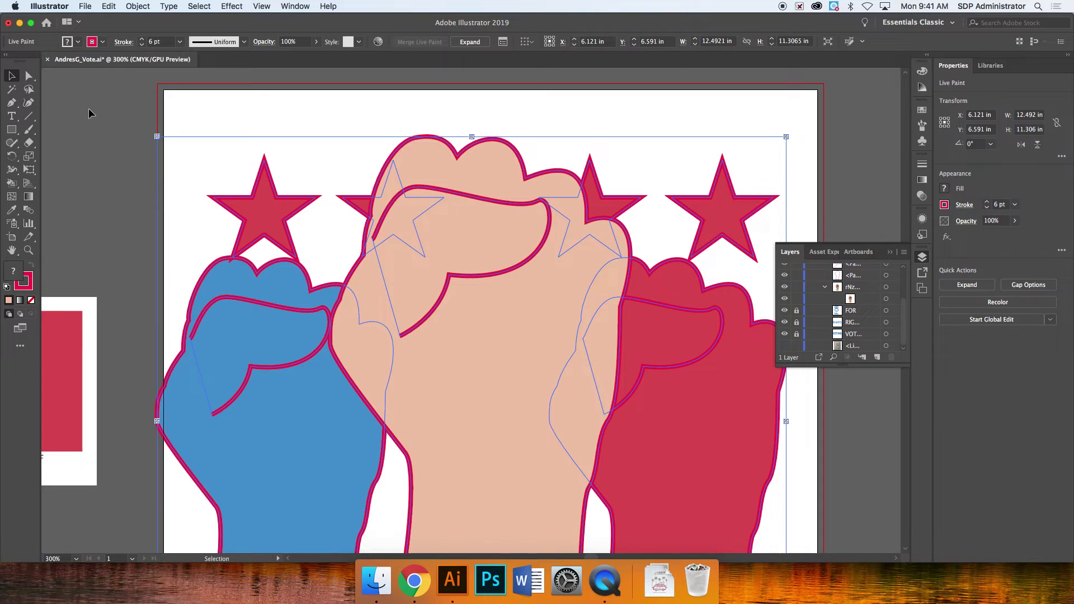
left_click(88, 114)
key("super+1")
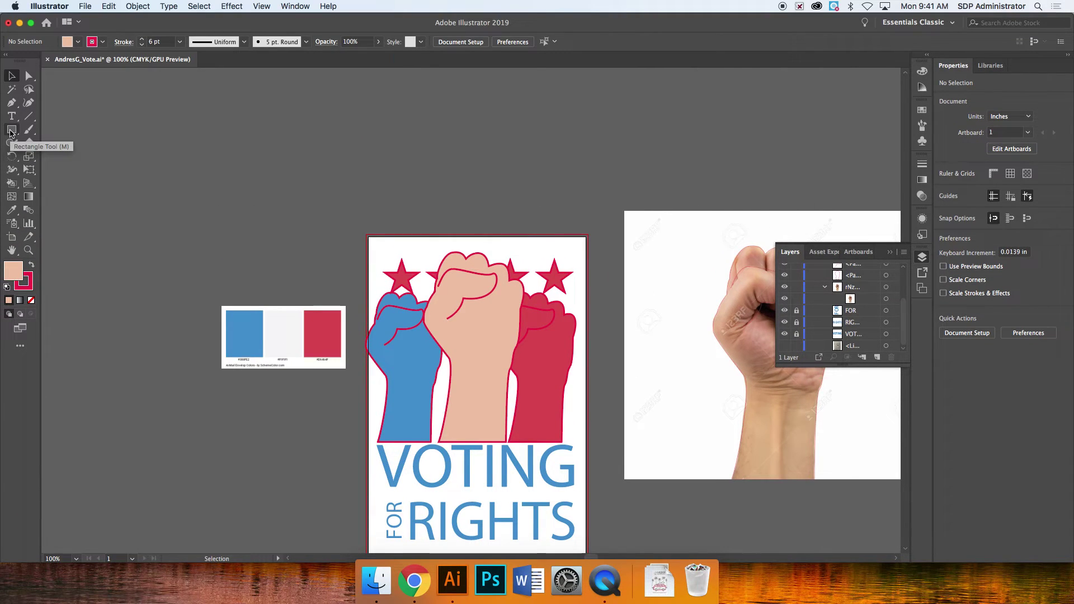
Step: Draw a 13.25 × 19.25 in rectangle over the whole artboard and fill it light purple
left_click(11, 131)
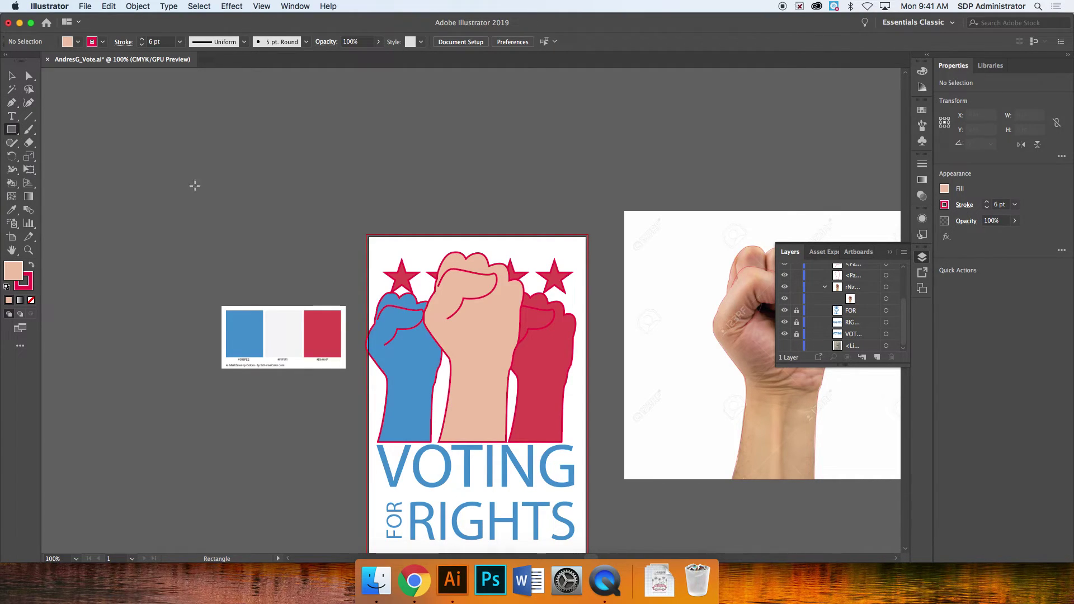
left_click_drag(368, 234, 588, 390)
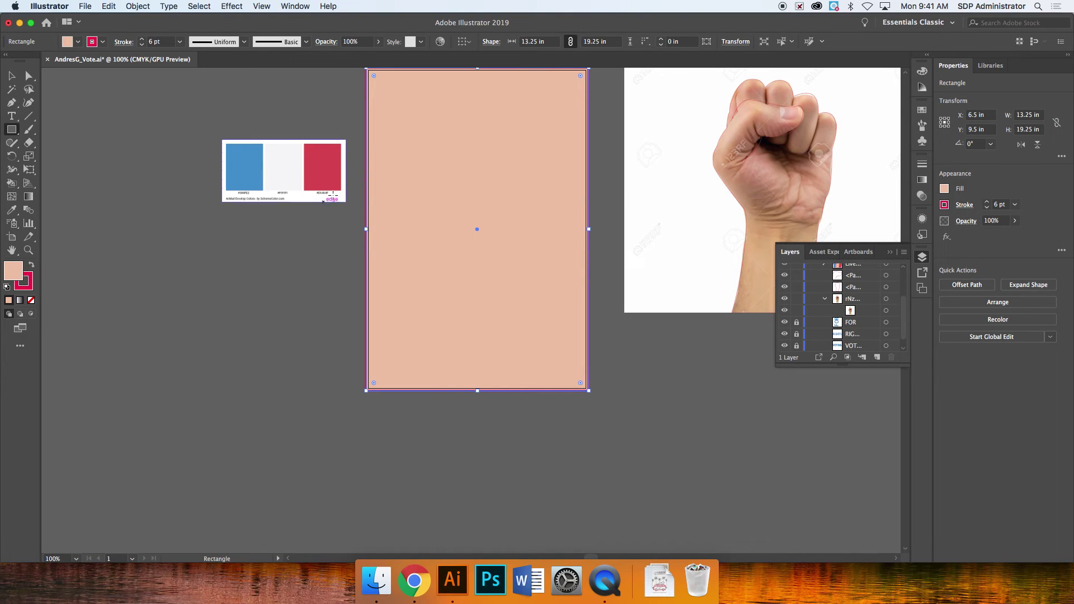
double_click(12, 276)
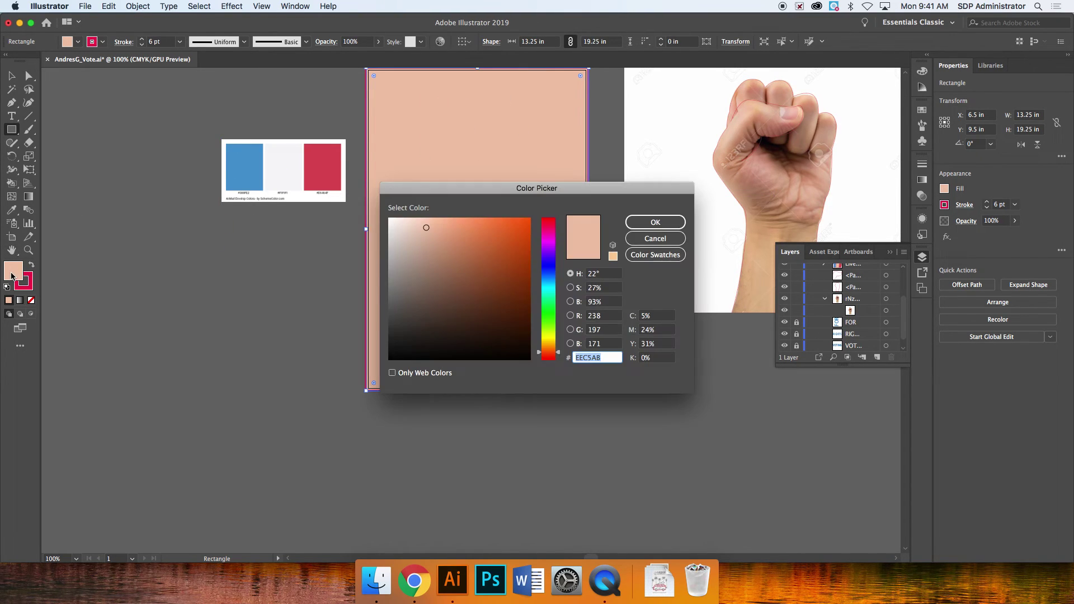
left_click(555, 253)
left_click(496, 231)
left_click(654, 223)
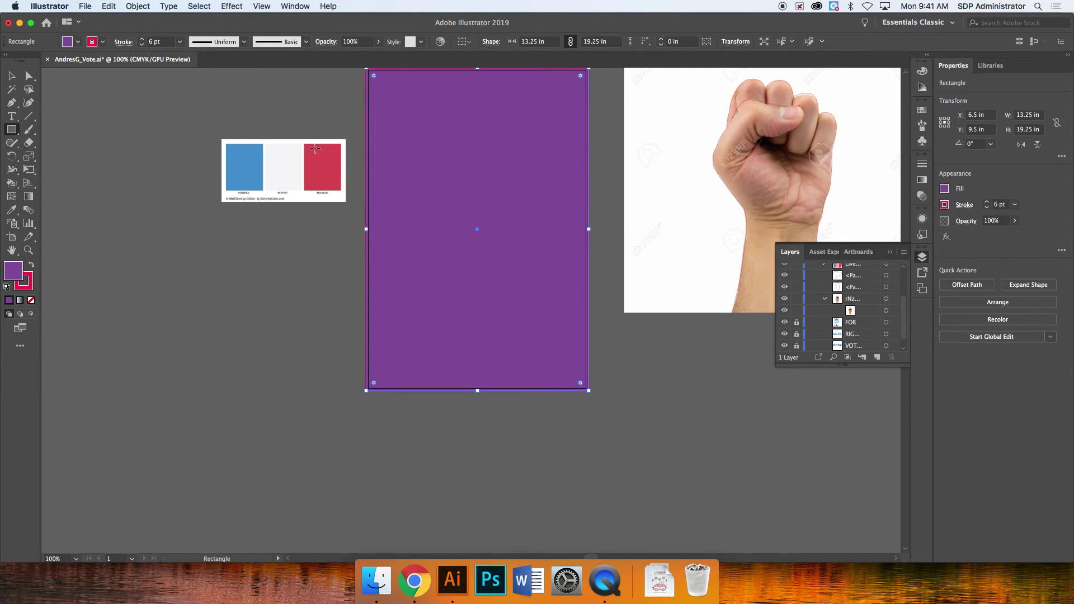
scroll(310, 138, "up", 3)
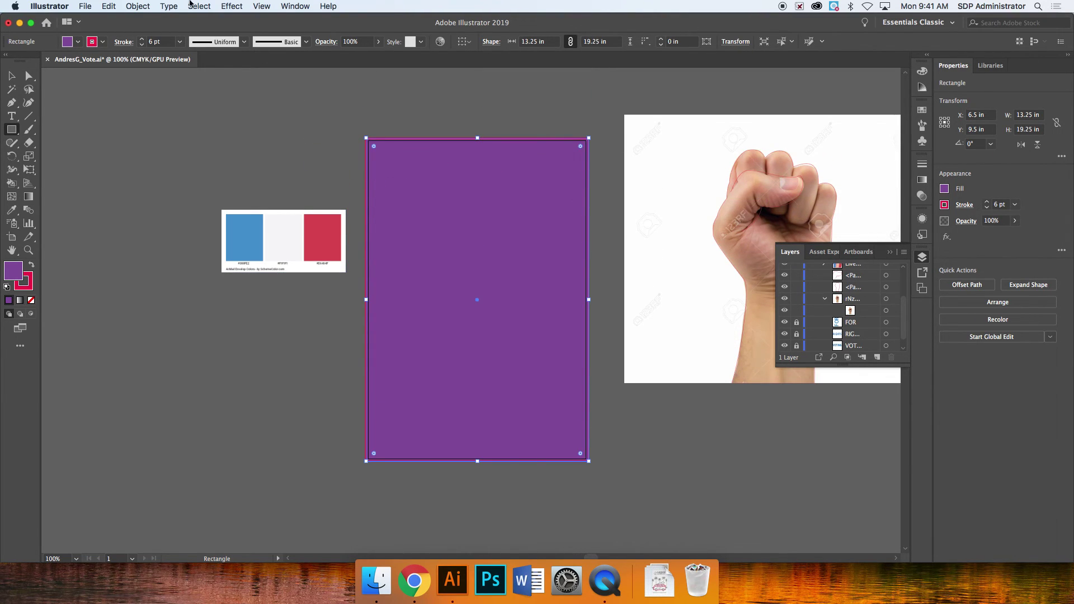
Step: Send the rectangle to the back, behind the fists and text
left_click(137, 5)
mouse_move(144, 31)
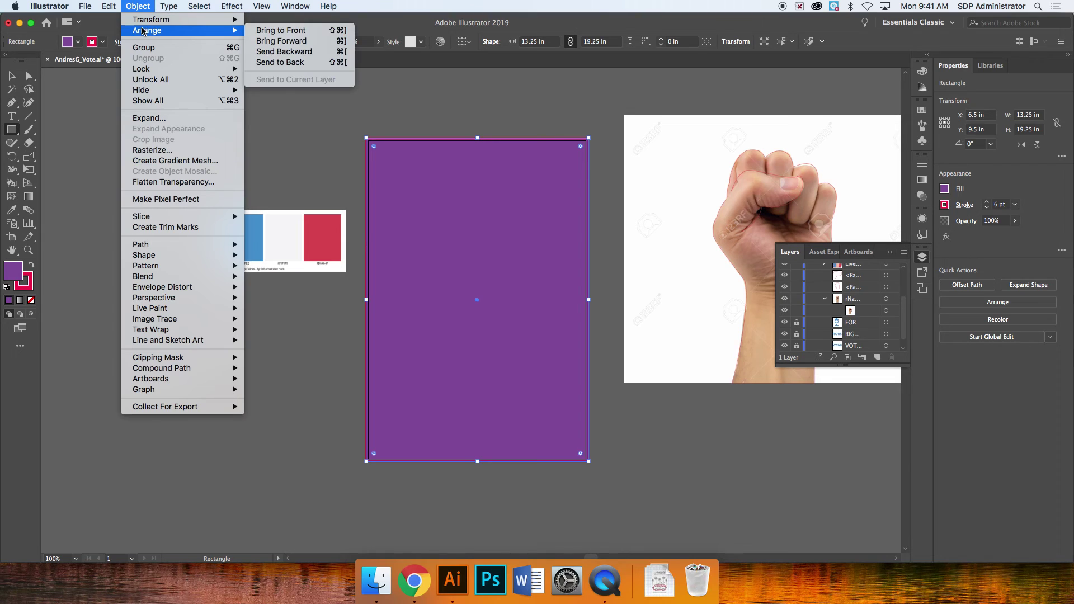
left_click(295, 63)
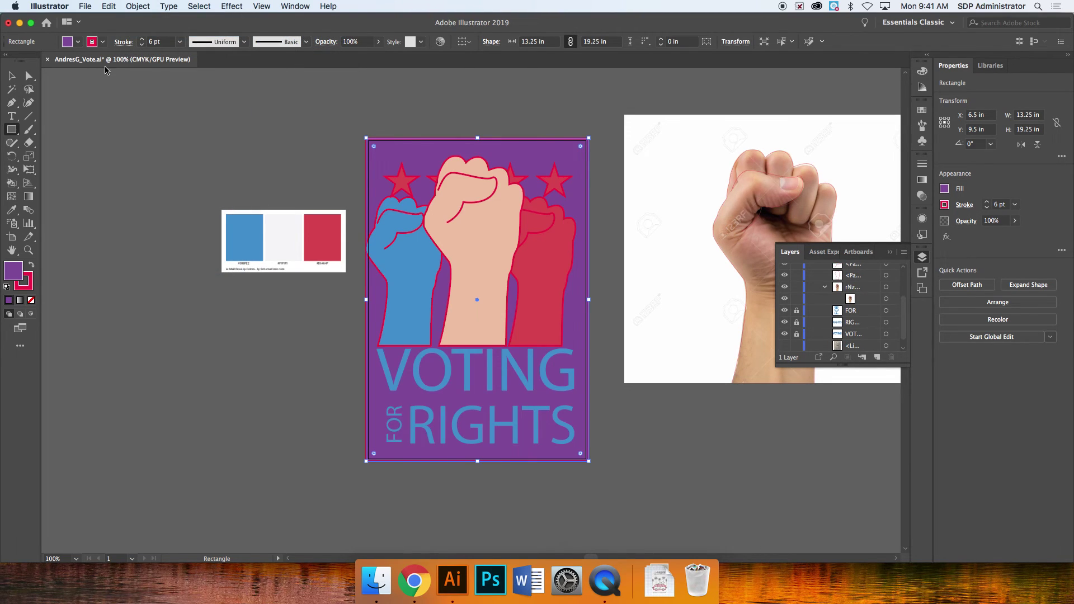
Step: Recolour the background rectangle yellow-green D3D649 and deselect it
double_click(14, 271)
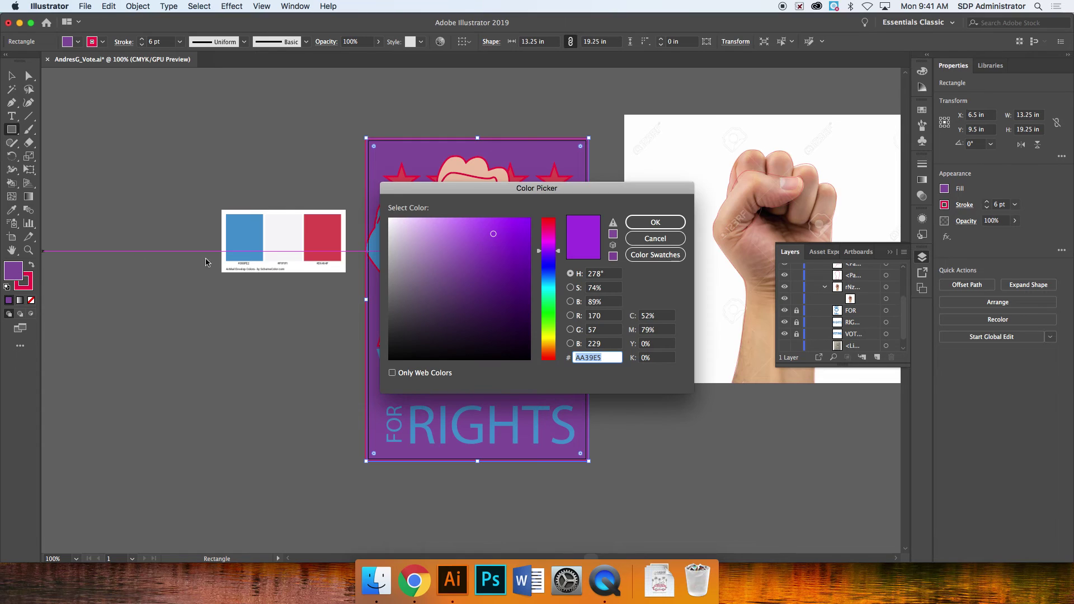
left_click(549, 337)
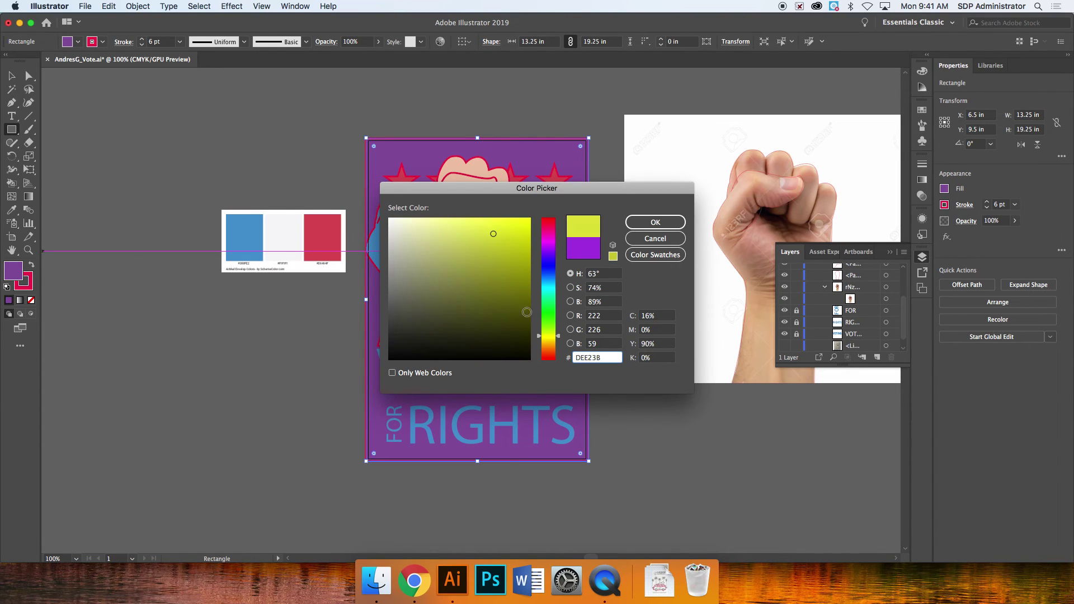
left_click(501, 289)
left_click(483, 241)
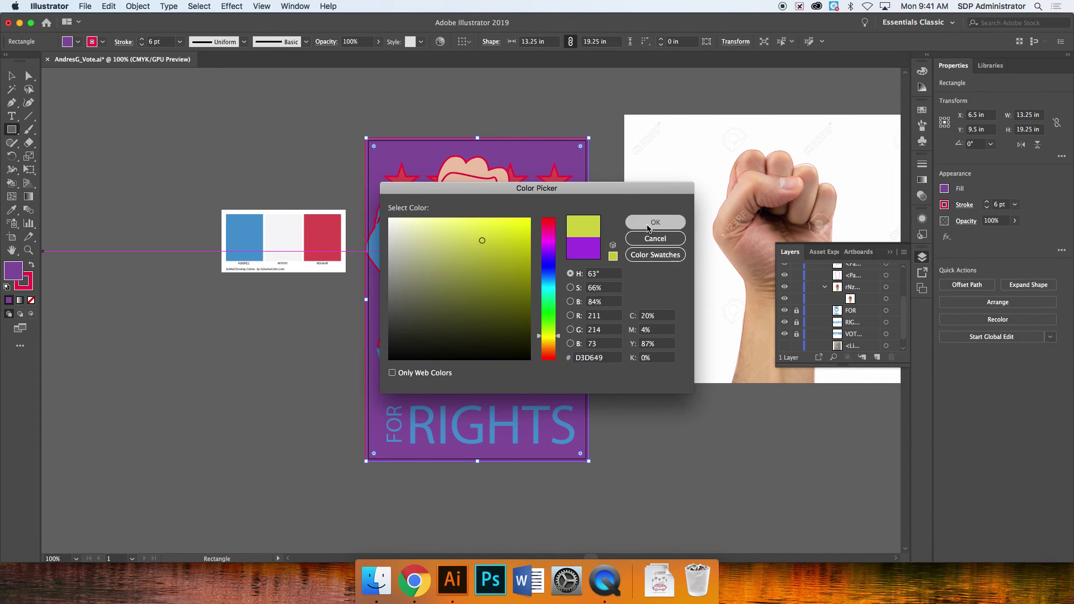
left_click(655, 222)
left_click(12, 75)
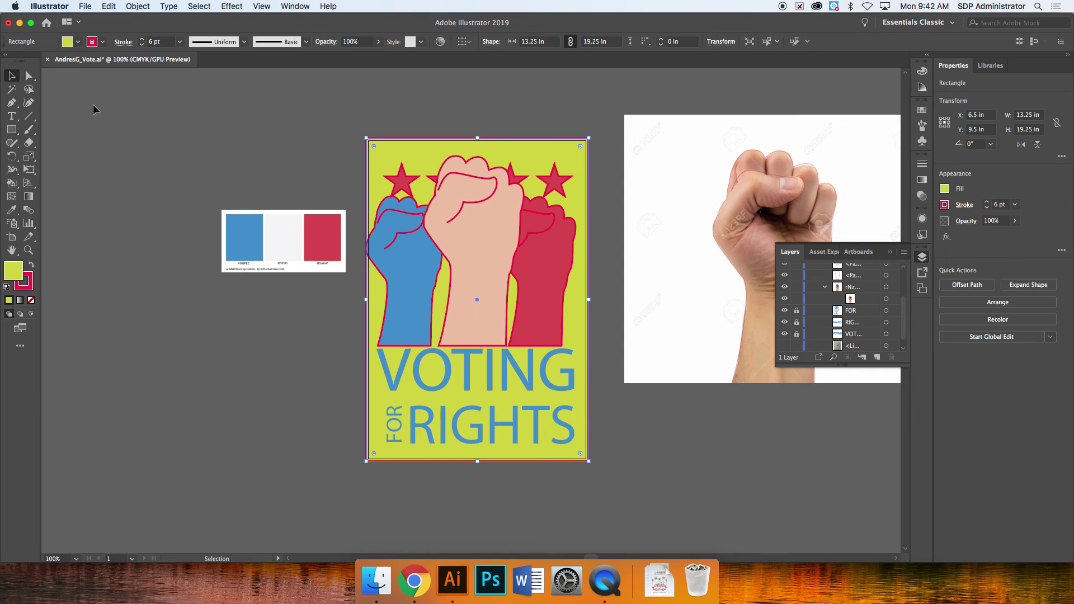
left_click(137, 119)
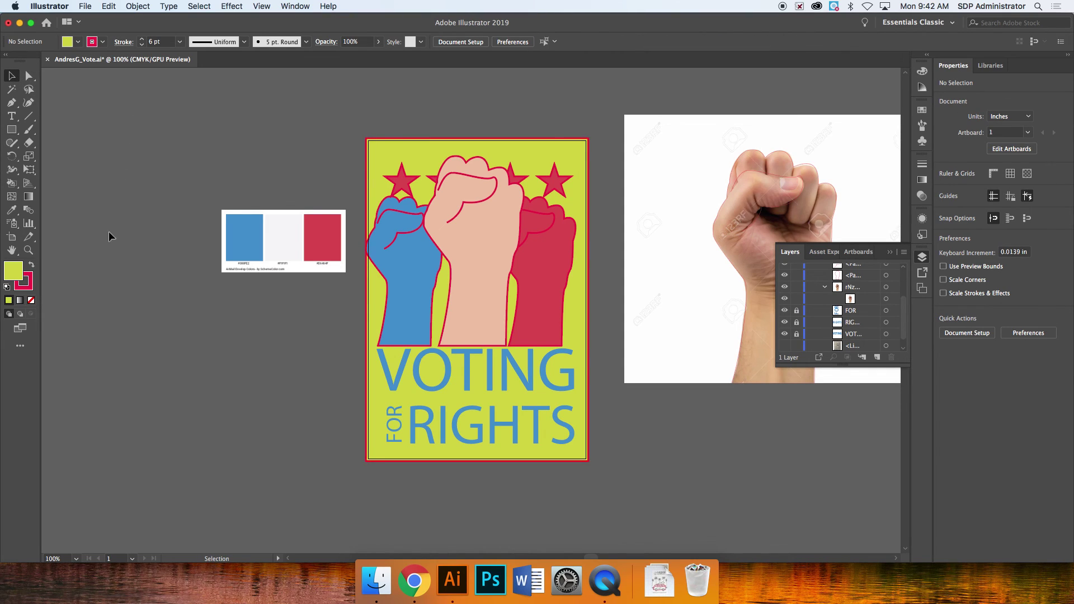